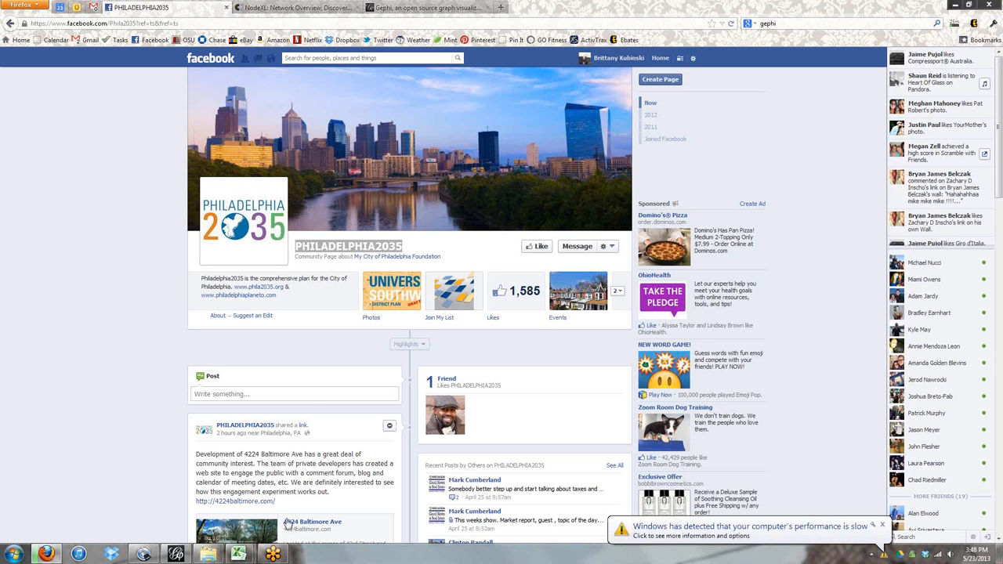
Switch from the Facebook page to the NodeXL workbook in Excel.
left_click(335, 6)
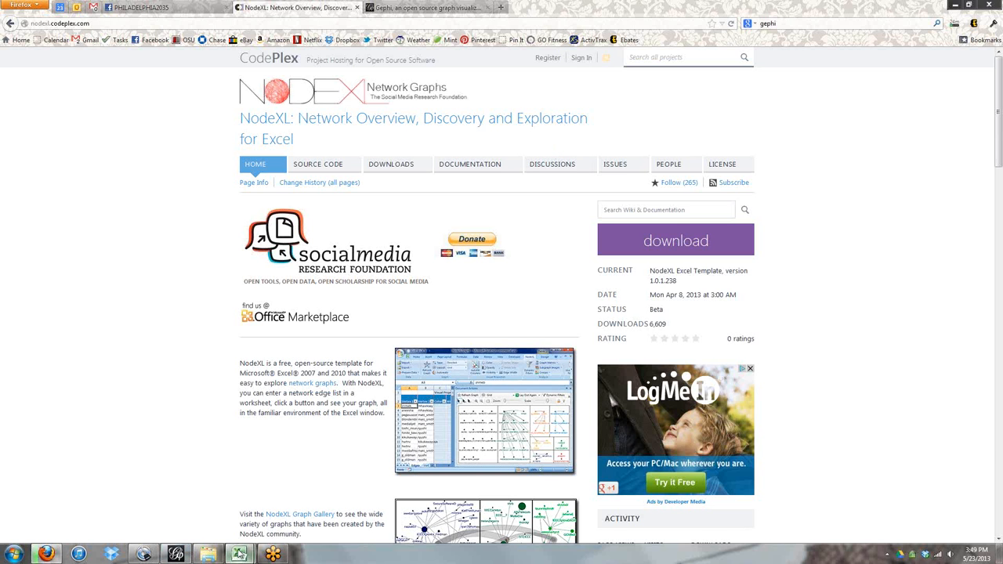
mouse_move(239, 553)
left_click(217, 519)
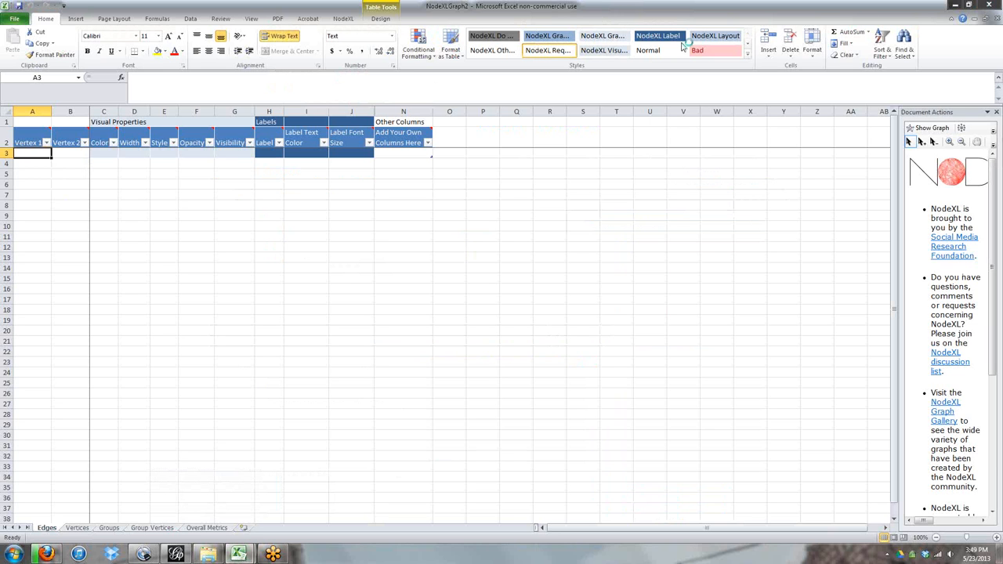
Start a NodeXL import from a Facebook fan page network.
left_click(344, 18)
left_click(30, 33)
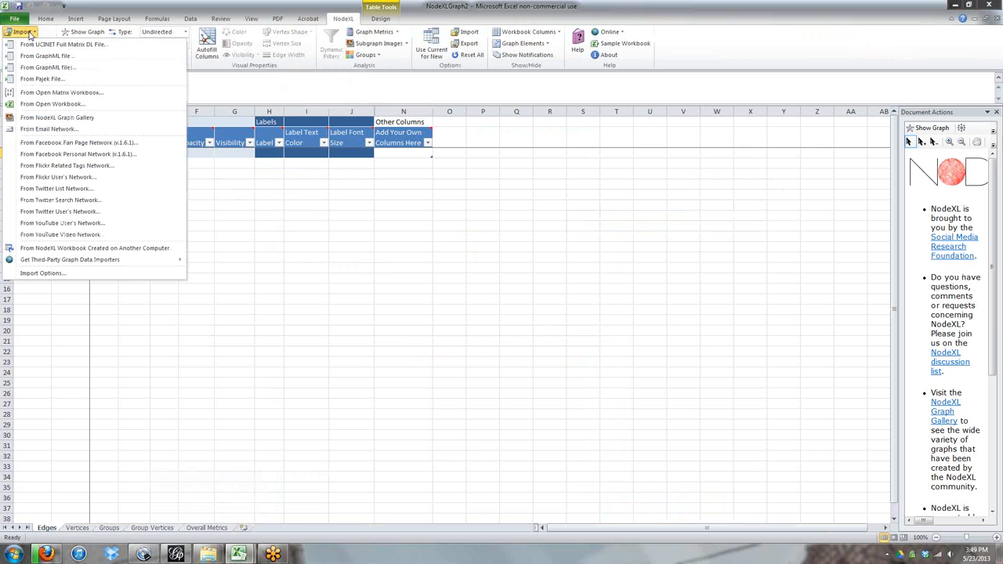
left_click(47, 144)
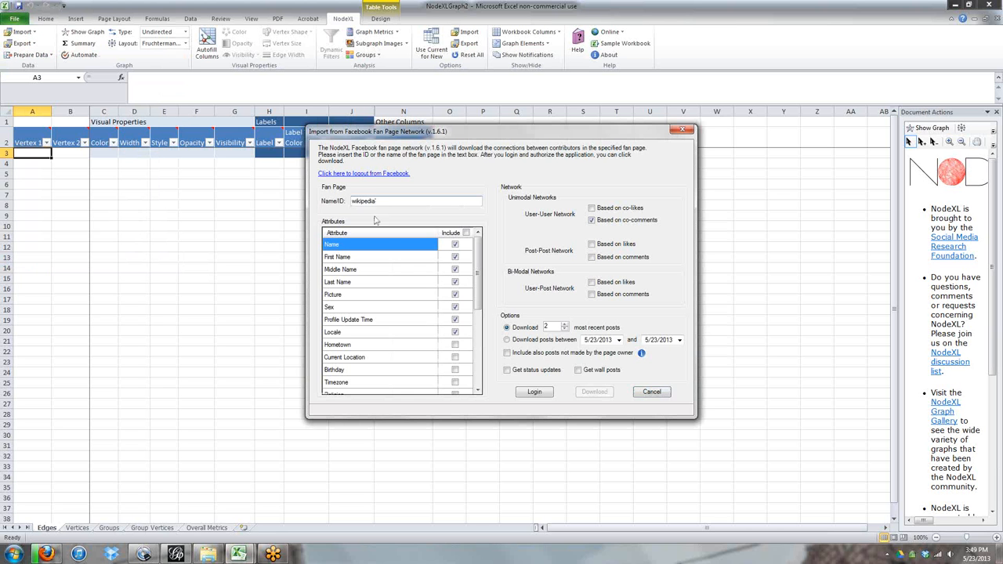
Enter Phila2035 as the fan page NameID, checking the page's address in the browser.
double_click(386, 200)
left_click(46, 554)
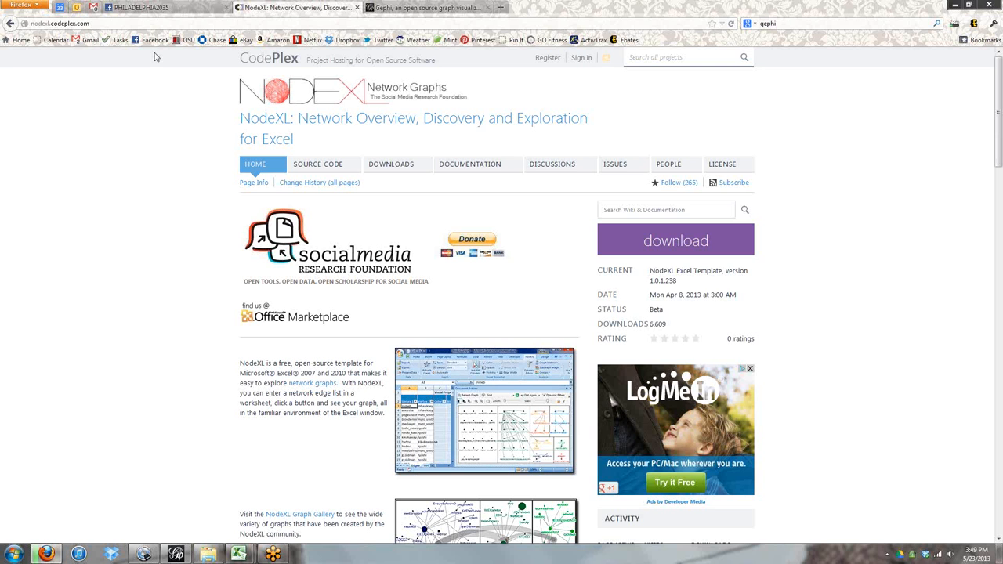
left_click(156, 7)
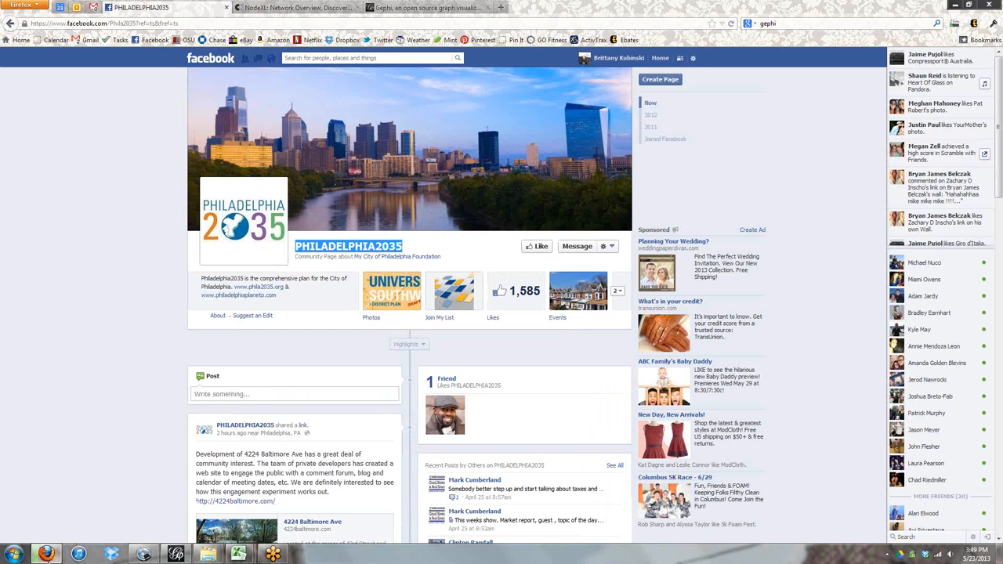
left_click(208, 554)
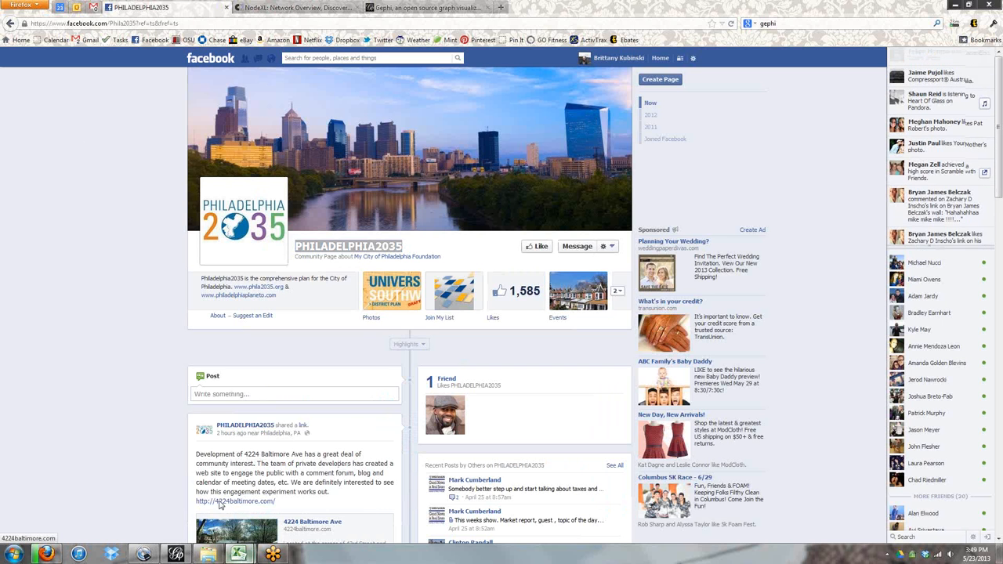
left_click(955, 6)
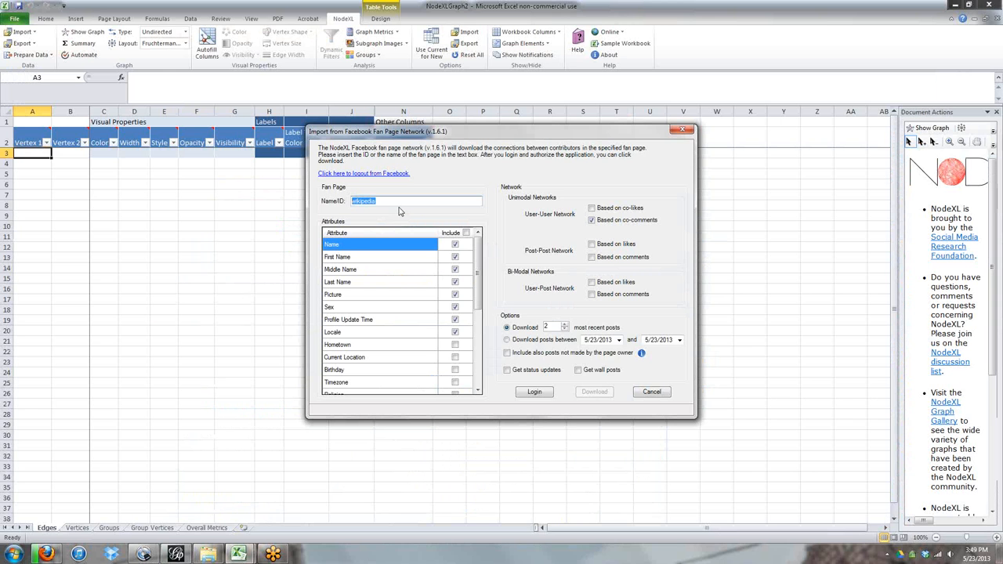
type("Phila2035")
Build a Post-Post network based on likes and comments instead of the user co-comments network.
left_click(592, 221)
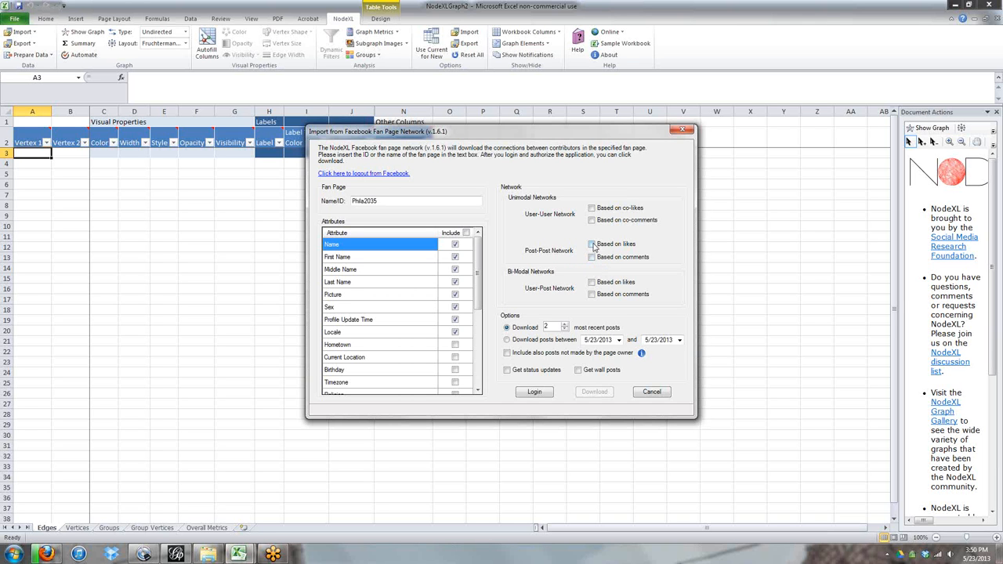
left_click(593, 244)
left_click(592, 257)
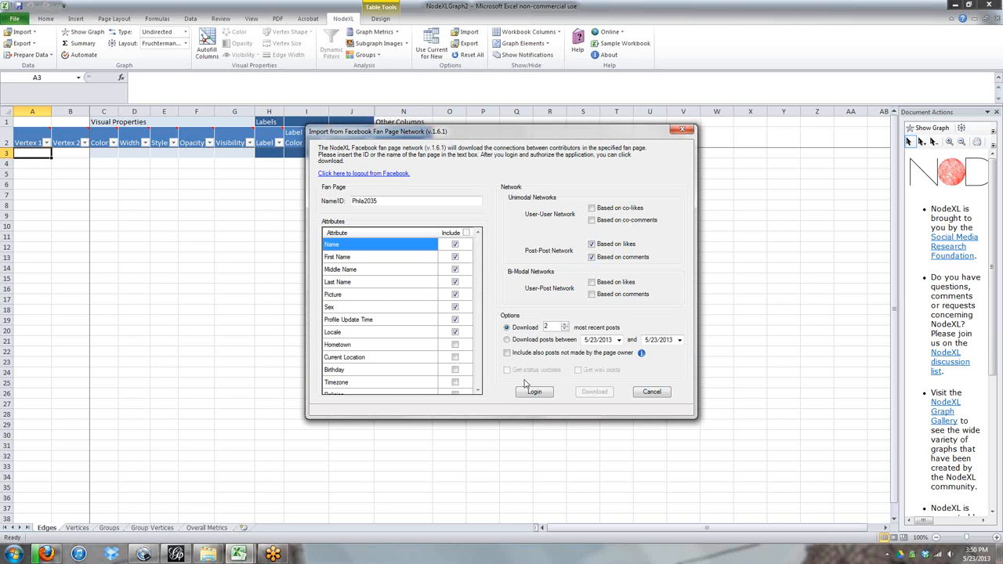
Set the import to download posts between 5/22/2012 and 5/23/2013.
left_click(507, 340)
left_click(595, 341)
type("22")
Log in, download the fan page network and inspect the imported vertices.
left_click(540, 394)
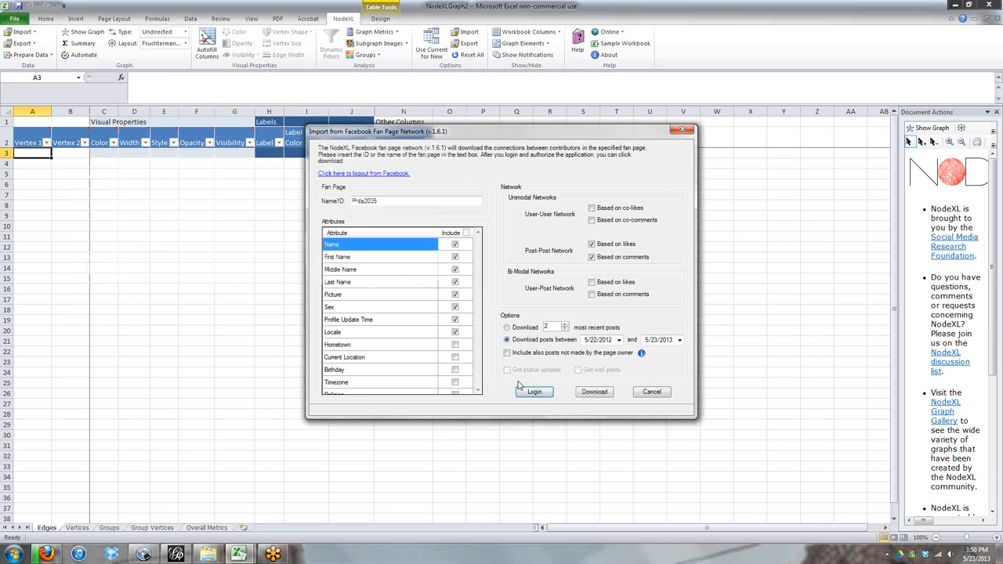
left_click(596, 393)
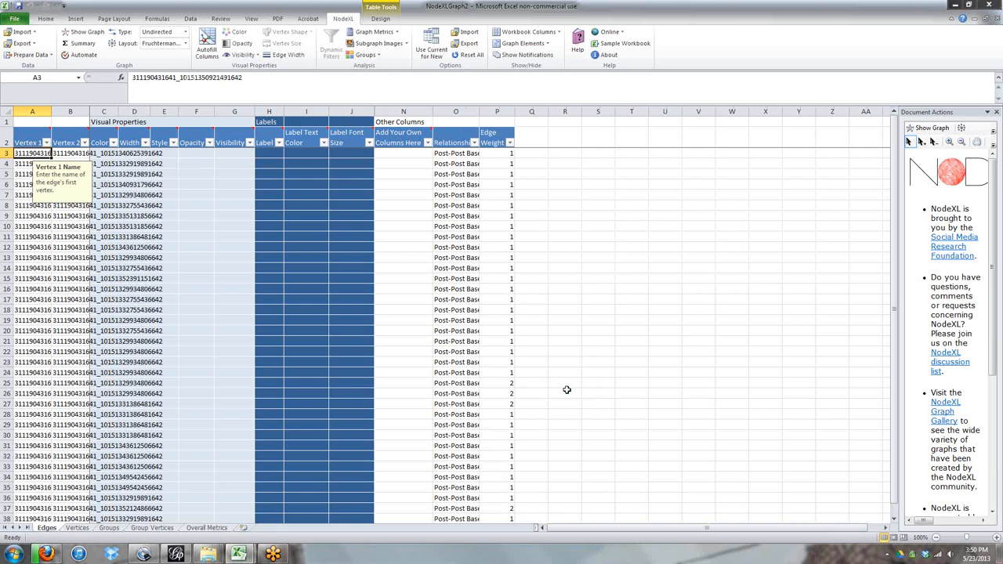
left_click(78, 528)
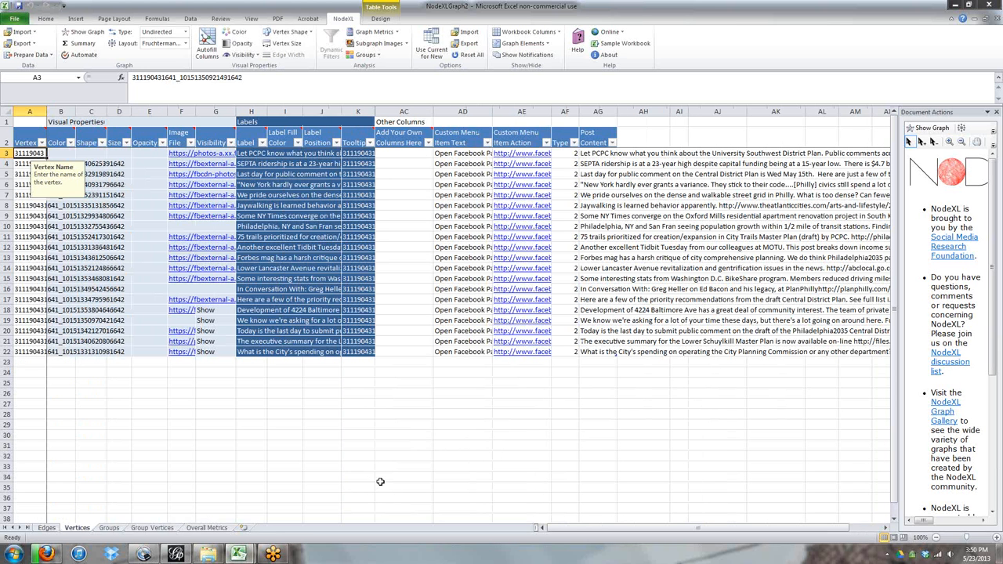
Switch to the NodeXLGraph workbook and refresh its graph.
mouse_move(239, 554)
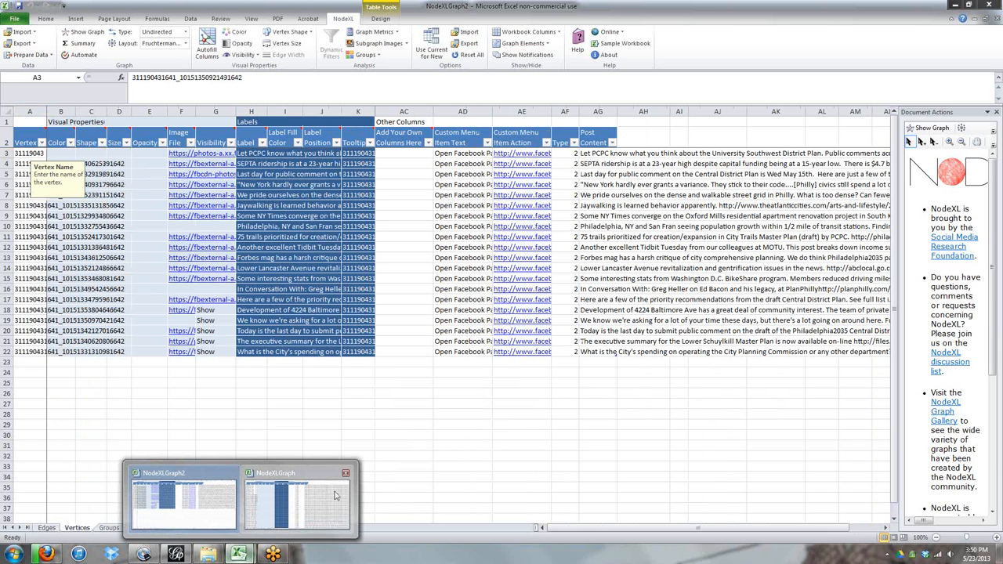
left_click(296, 502)
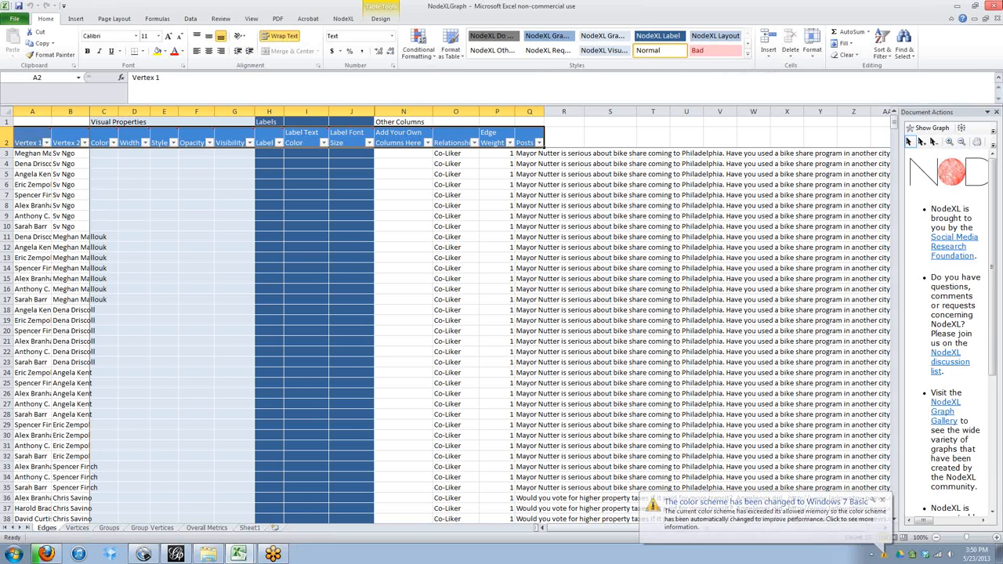
left_click(929, 128)
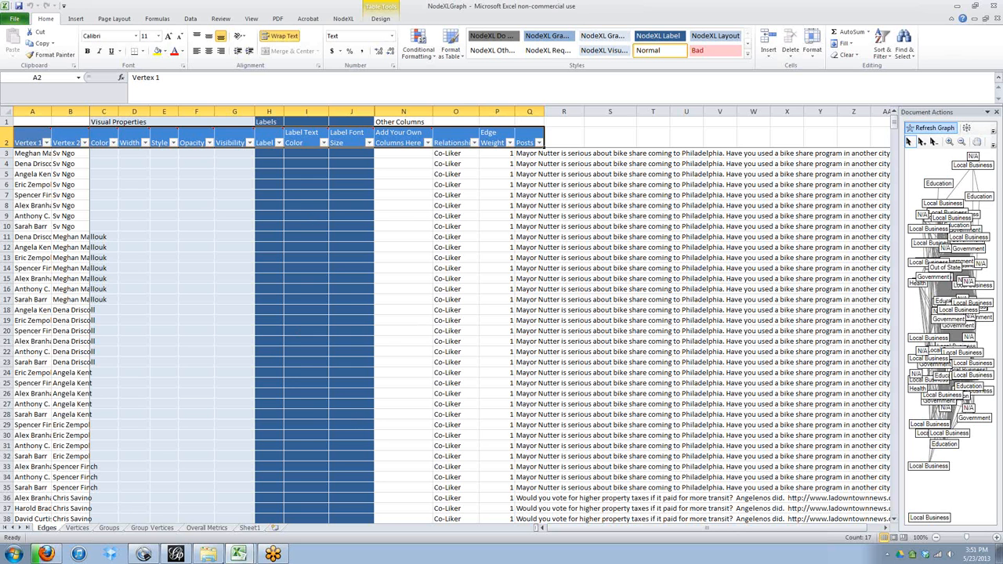
Inspect the Vertices sheet's Category column and the label formula referencing it.
left_click(75, 529)
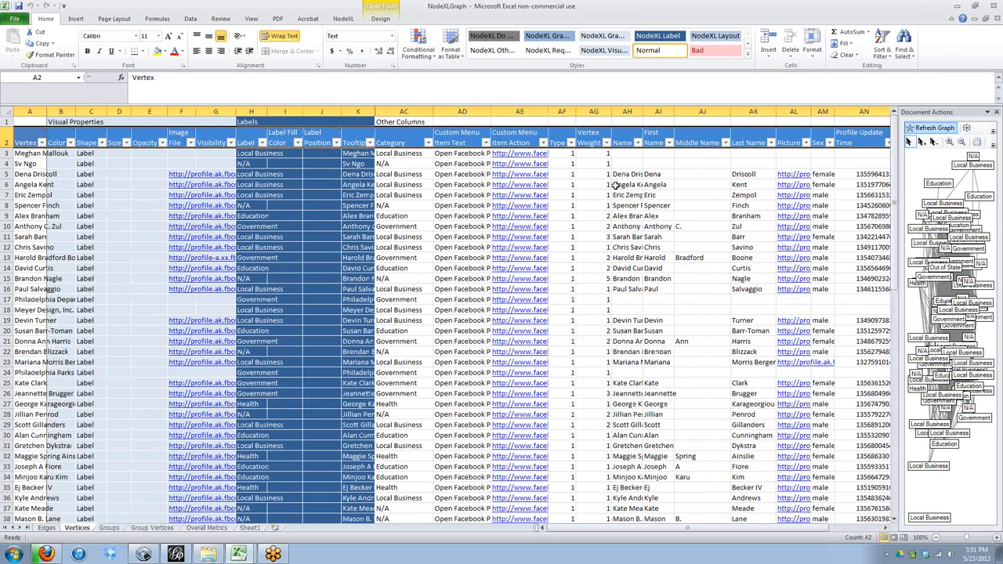
left_click(401, 152)
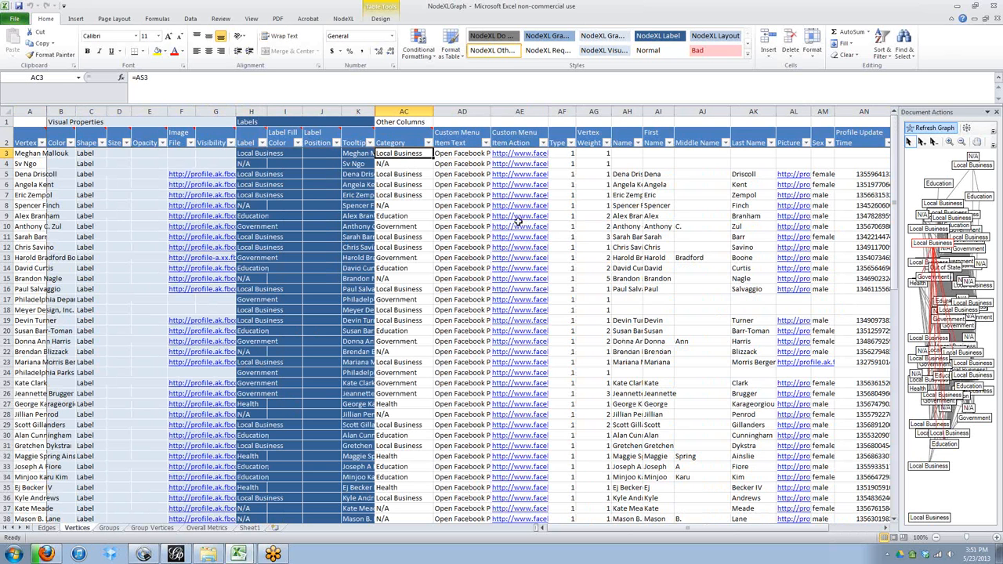
key("Left")
key("Left")
key("Left")
key("Left")
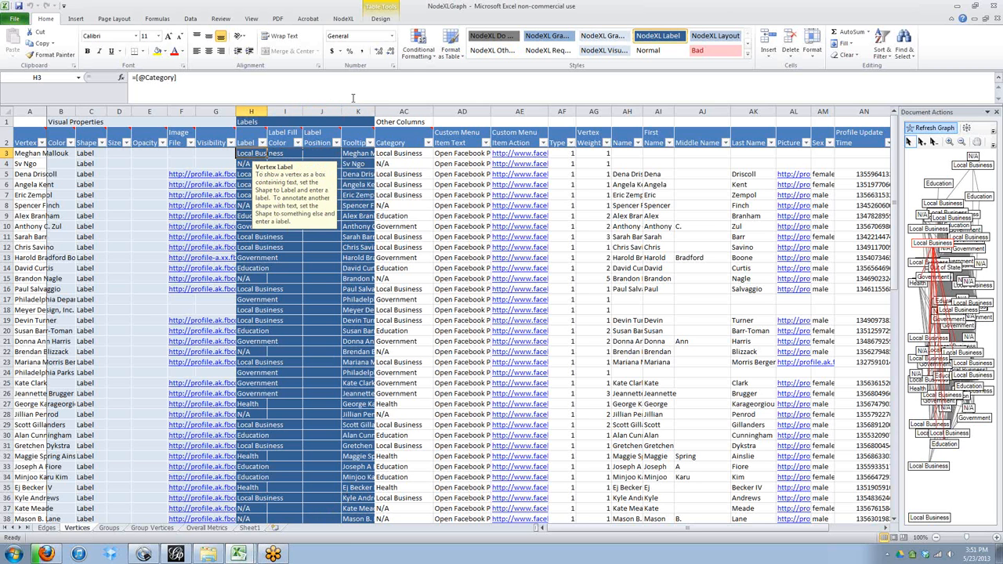
Export the graph as a GEXF file named nodexlgraph, accepting the edge merge.
left_click(352, 20)
left_click(22, 44)
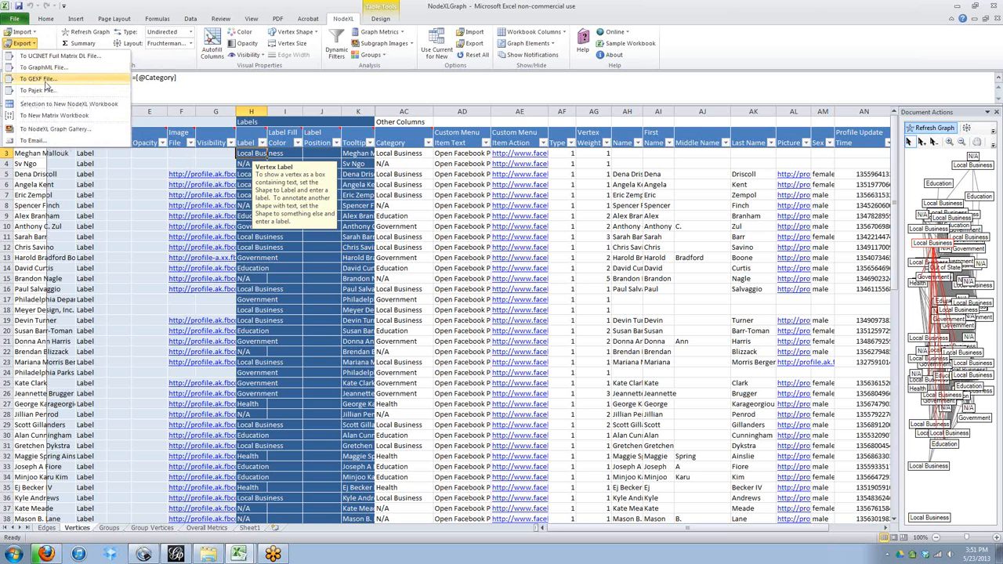
left_click(45, 81)
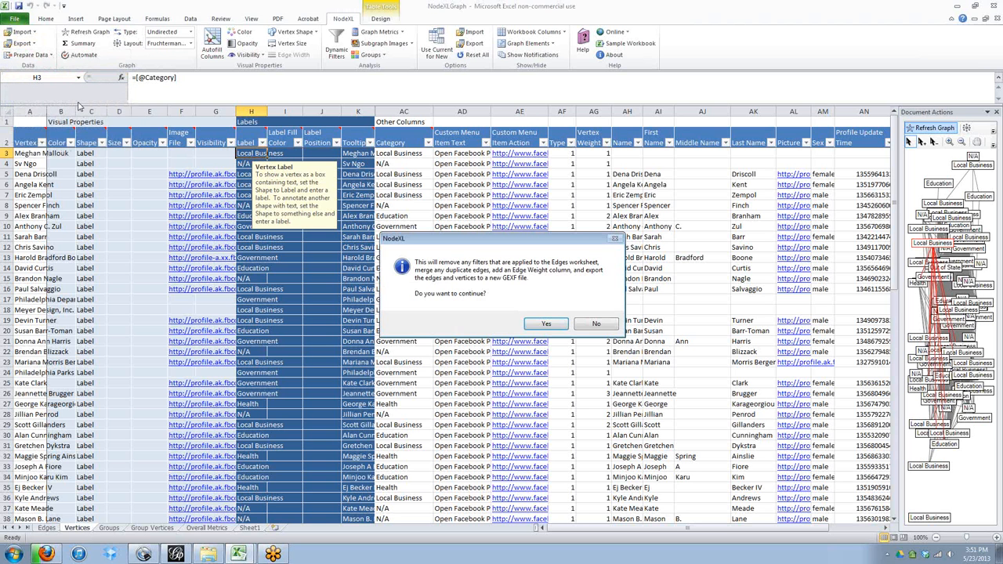
left_click(547, 325)
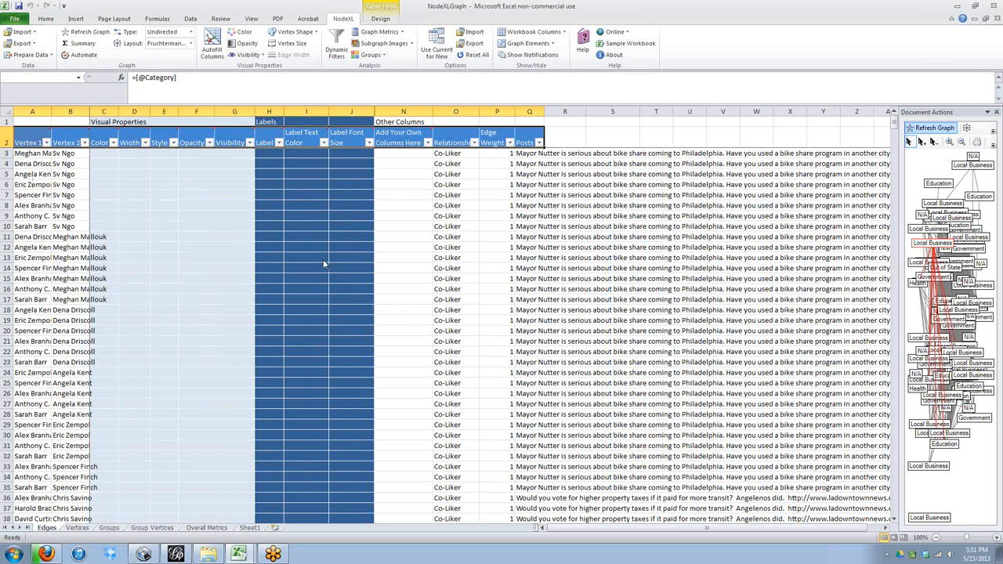
left_click(41, 71)
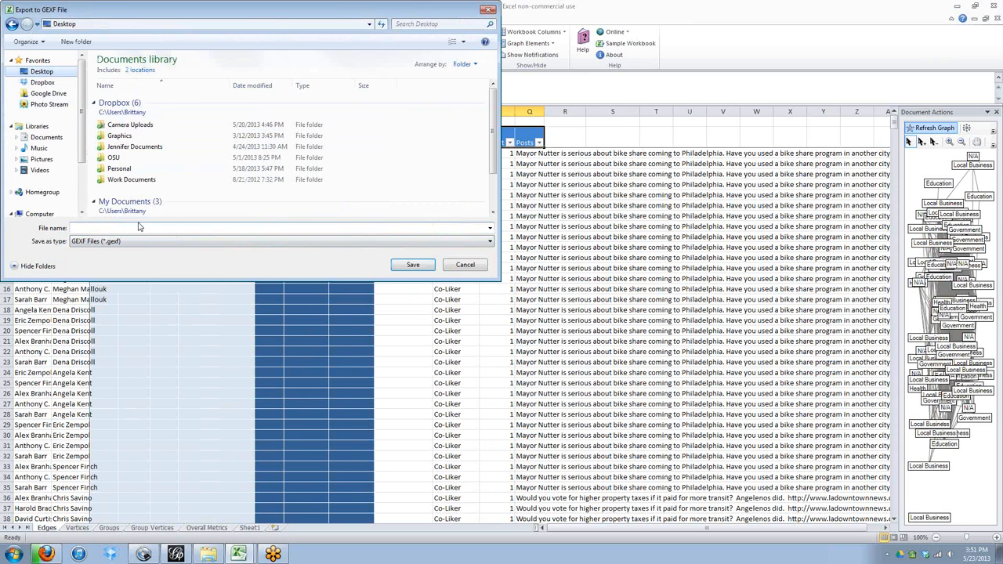
left_click(106, 228)
type("nod")
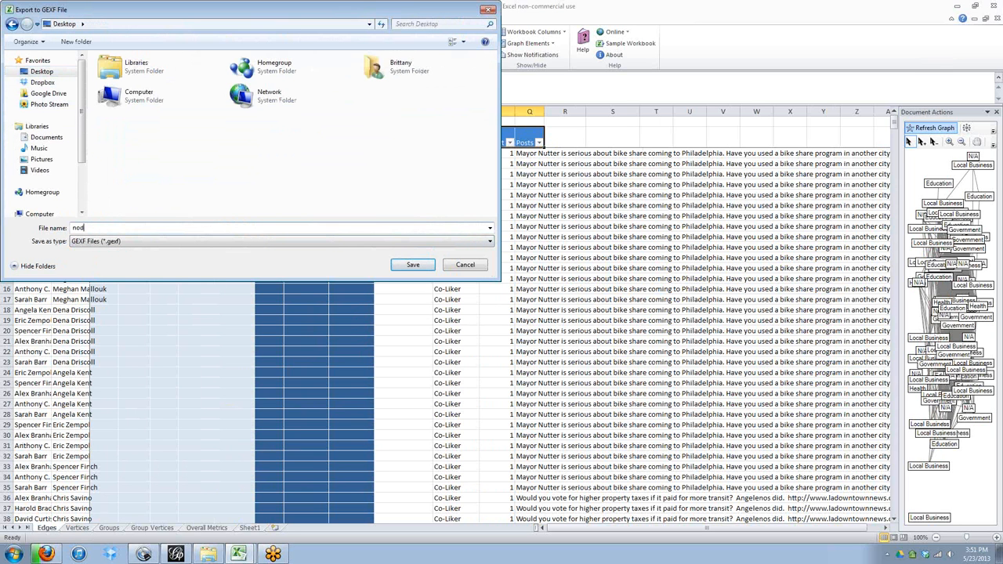
type("exlgraph")
left_click(413, 265)
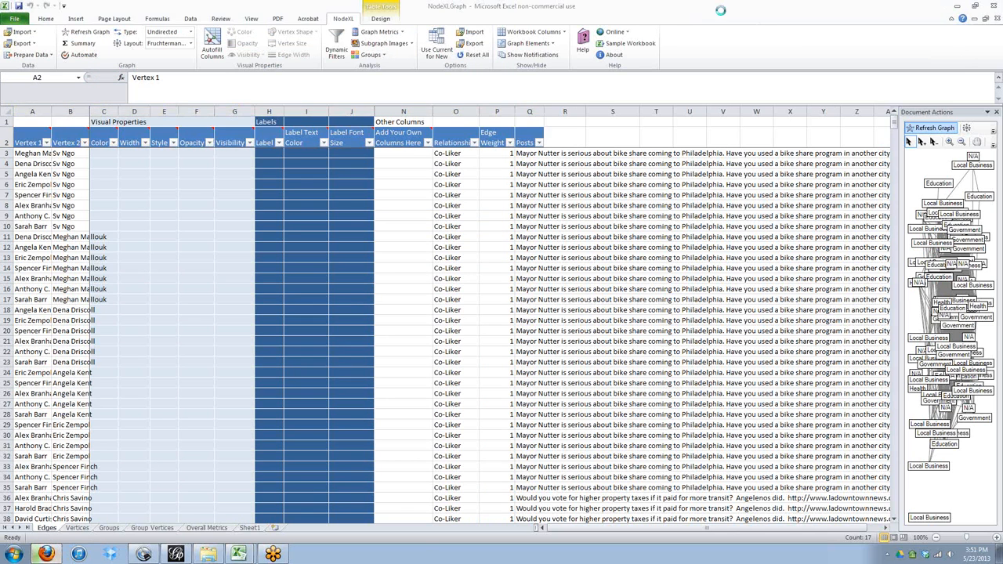
Open Gephi.
left_click(45, 553)
left_click(470, 8)
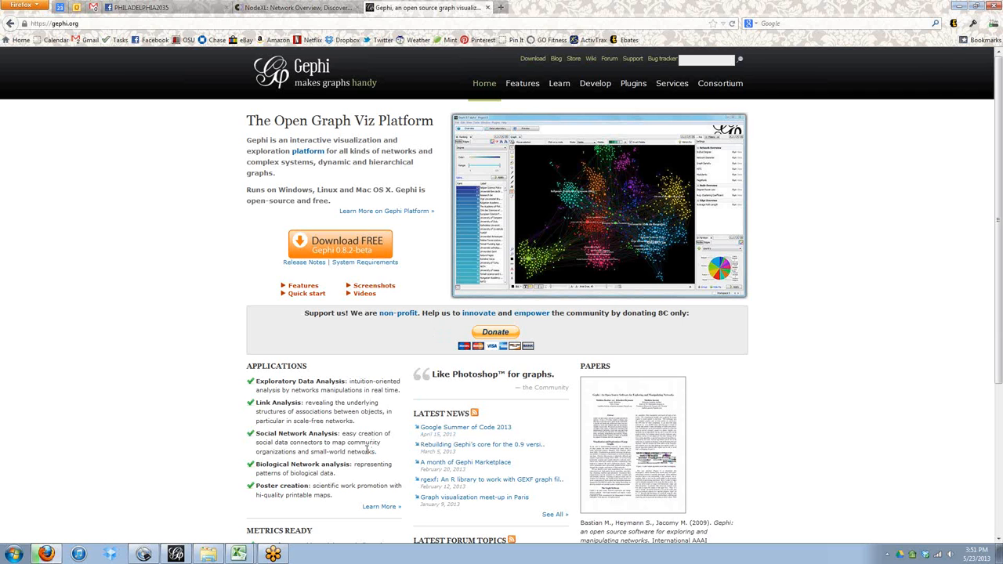
left_click(177, 555)
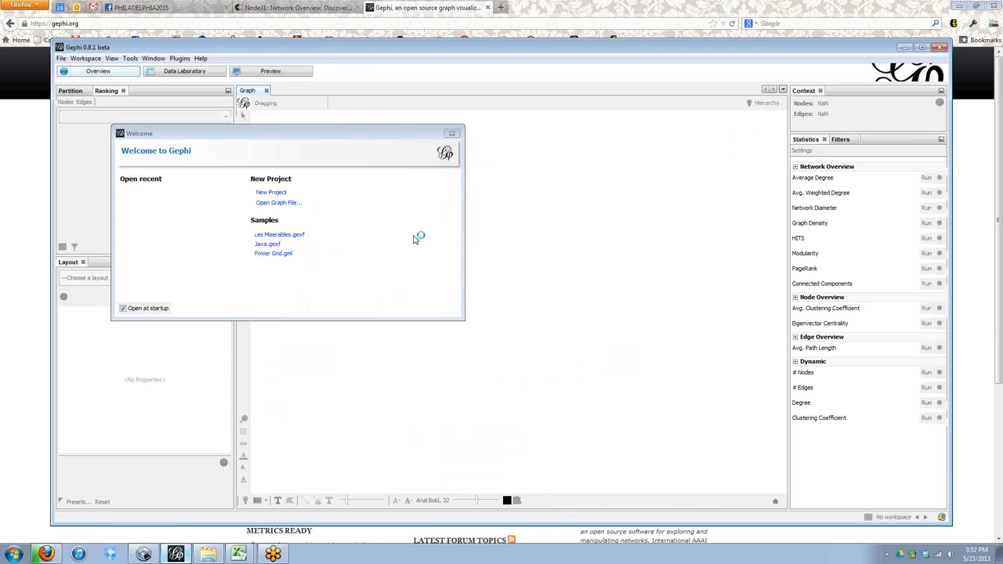
Open nodexlgraph.gexf from the Desktop as a new undirected graph.
left_click(282, 204)
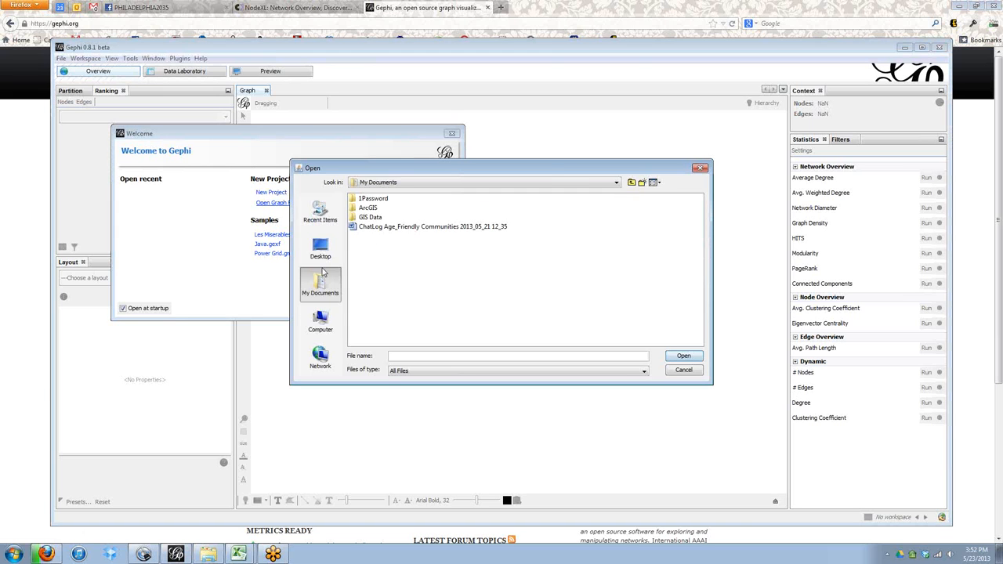
left_click(318, 247)
double_click(381, 293)
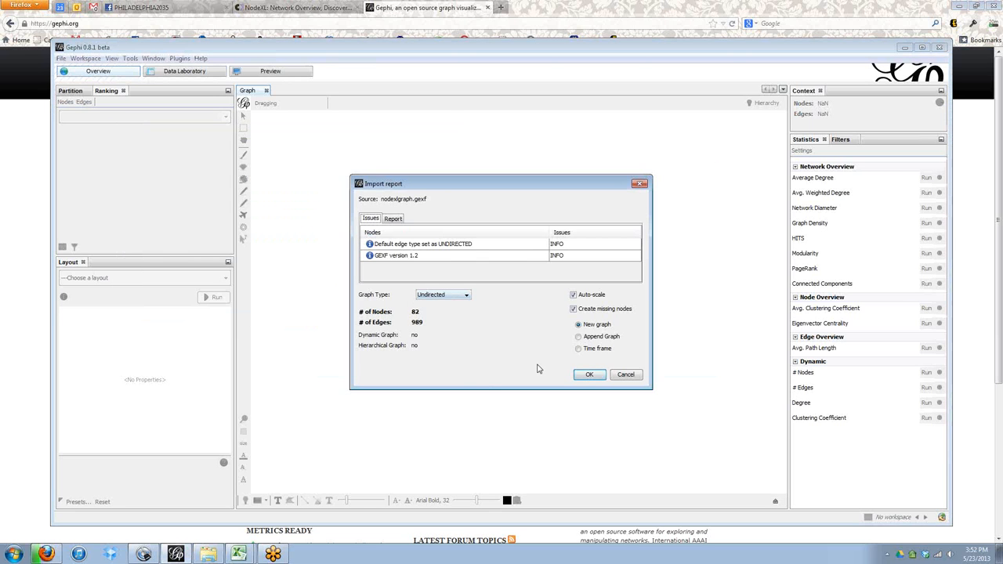
left_click(587, 375)
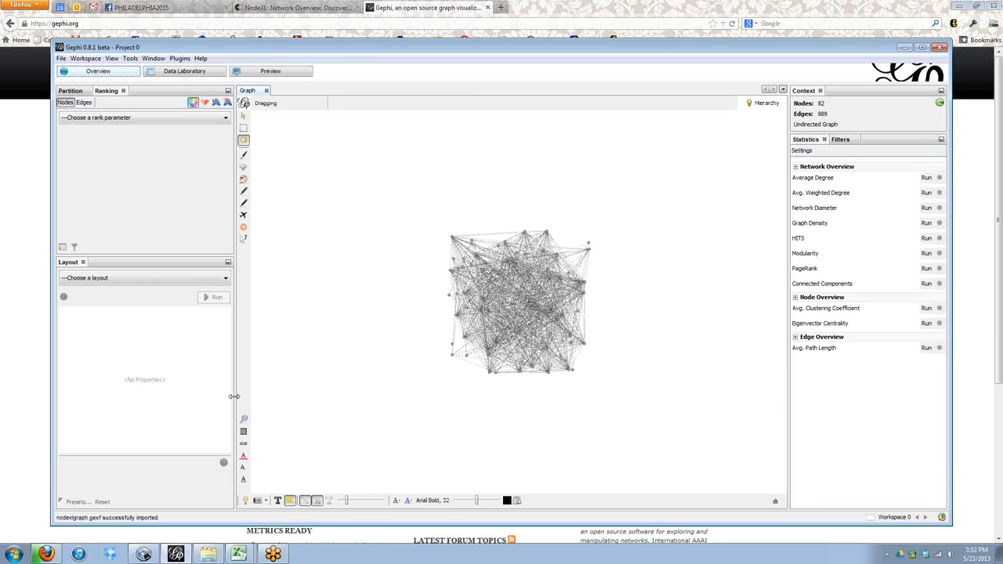
Run the Force Atlas layout on the graph and stop it.
left_click(175, 279)
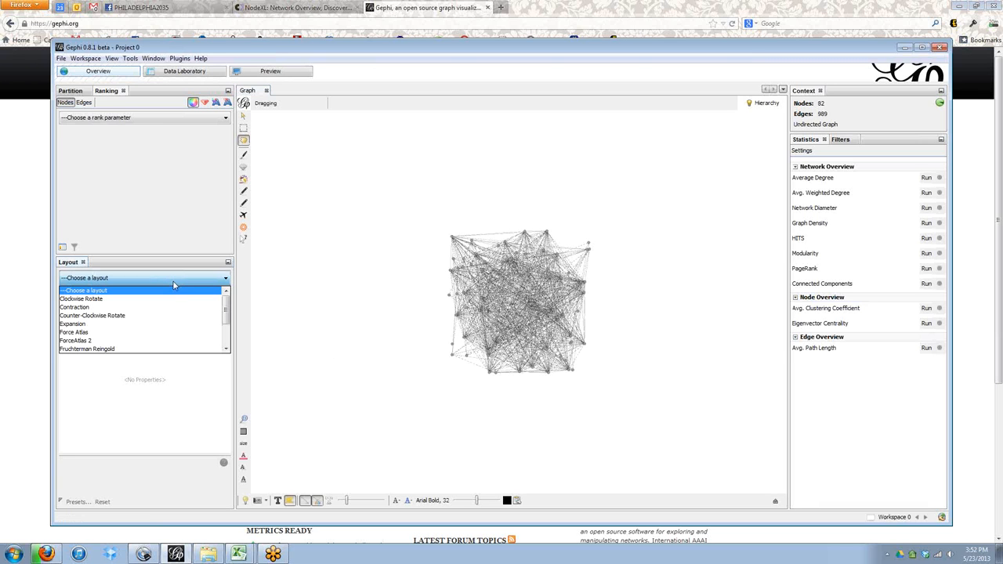
left_click(75, 332)
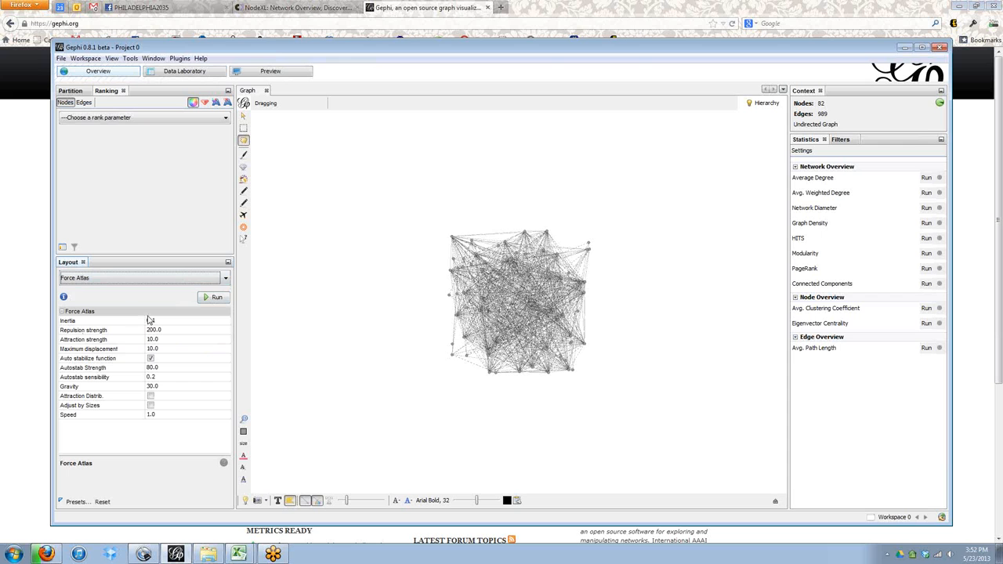
left_click(213, 298)
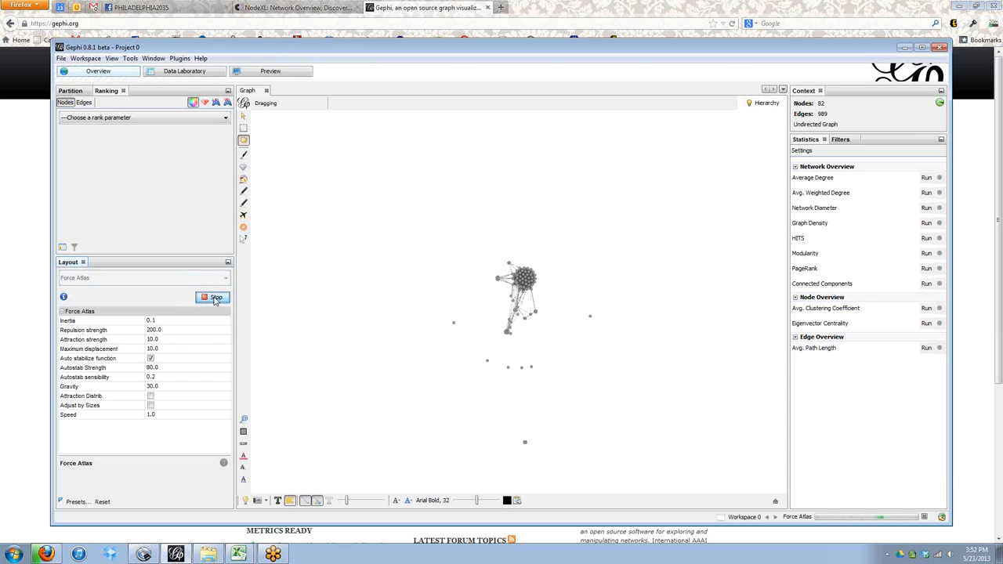
left_click(214, 299)
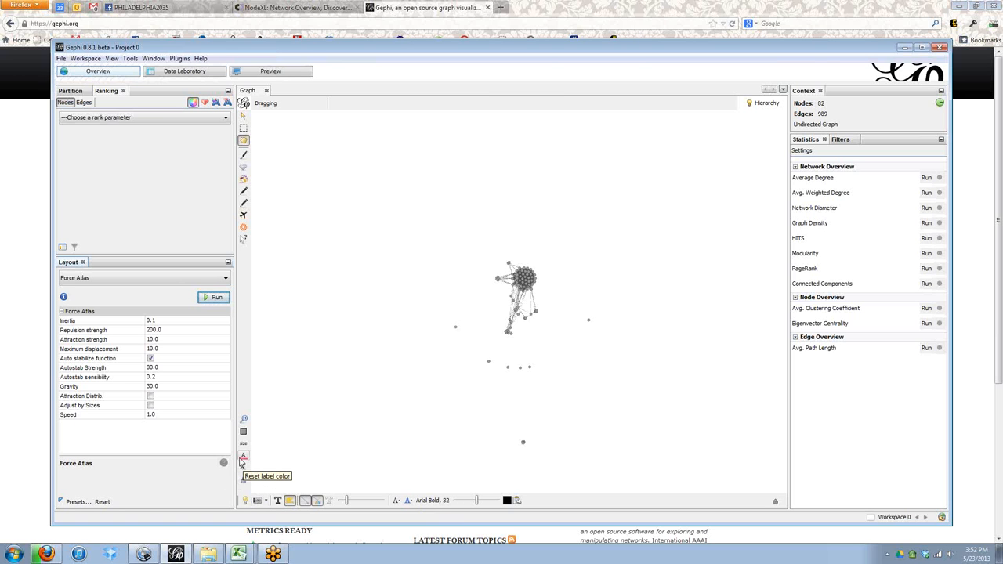
Rerun the Force Atlas layout with repulsion strength 1000 and Adjust by Sizes enabled, then stop it.
left_click(153, 330)
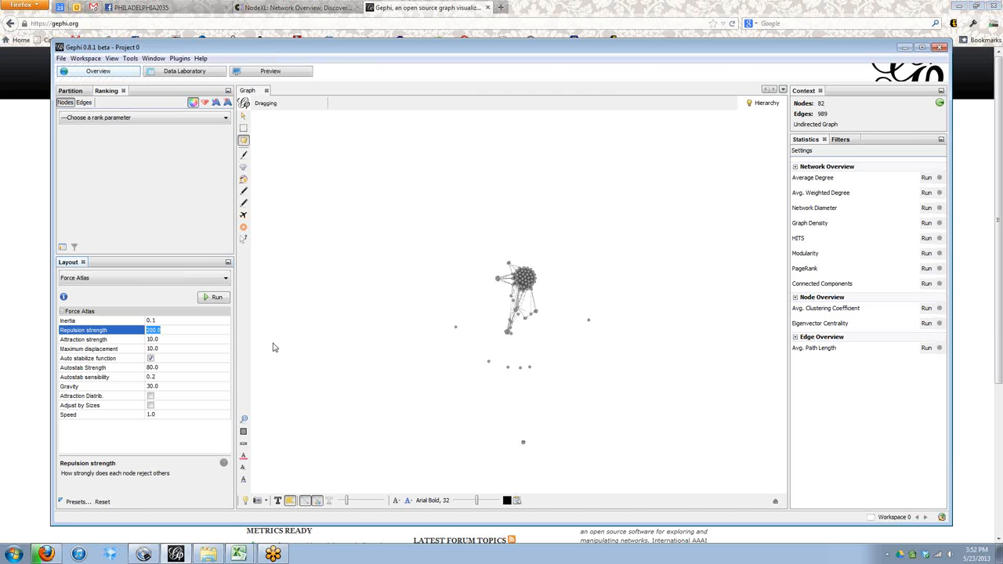
type("10")
left_click(150, 406)
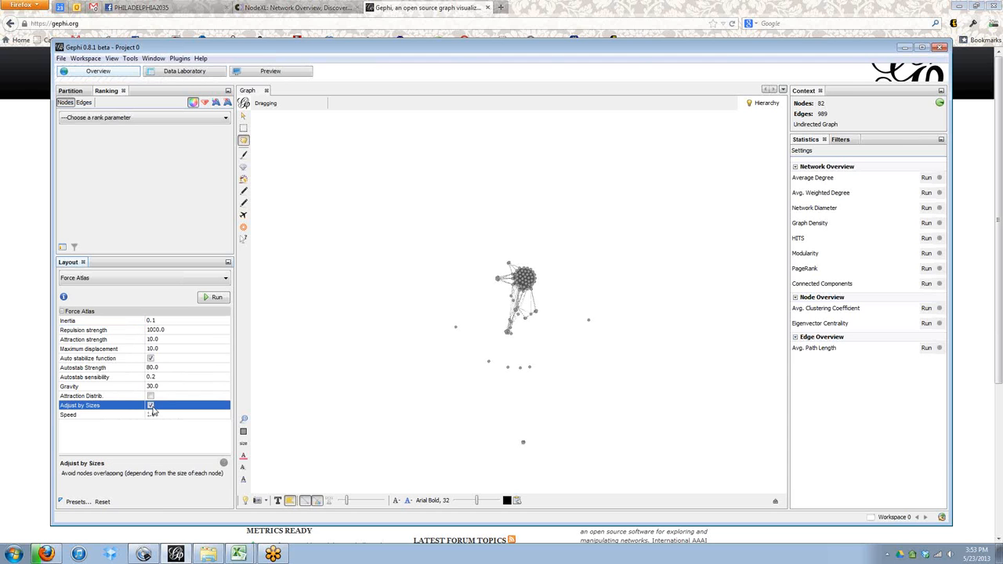
left_click(213, 297)
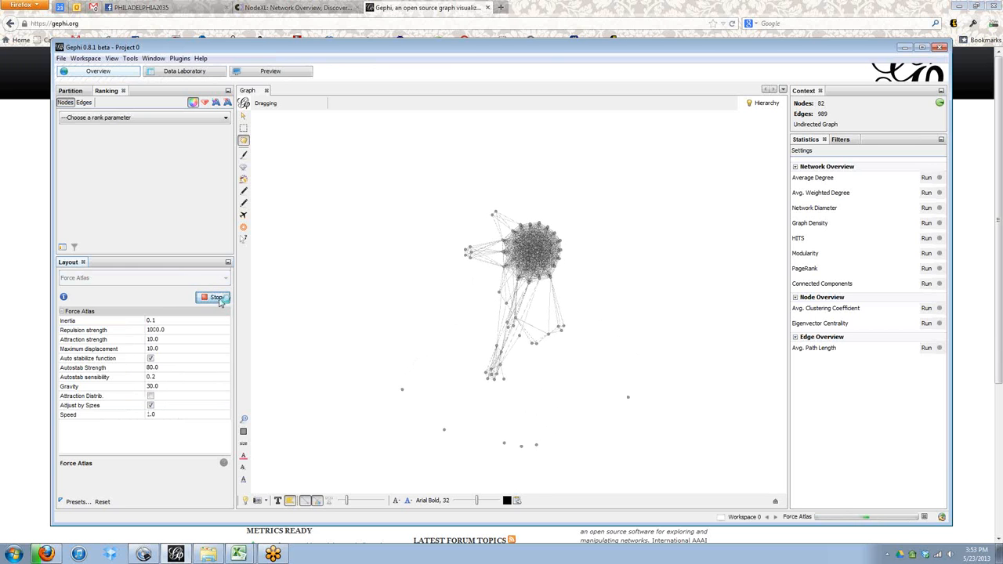
left_click(215, 297)
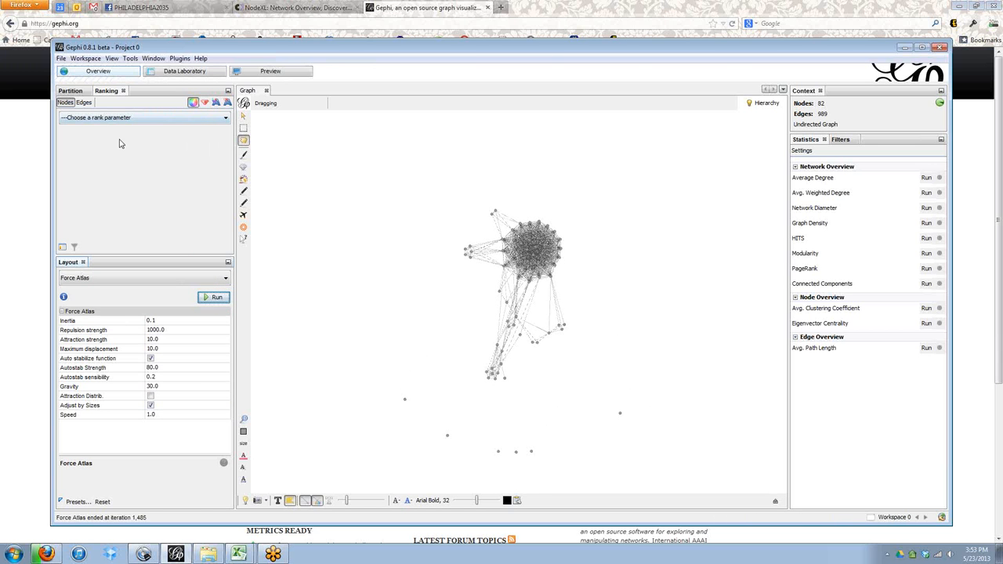
Rank node size by Degree and apply it.
left_click(78, 119)
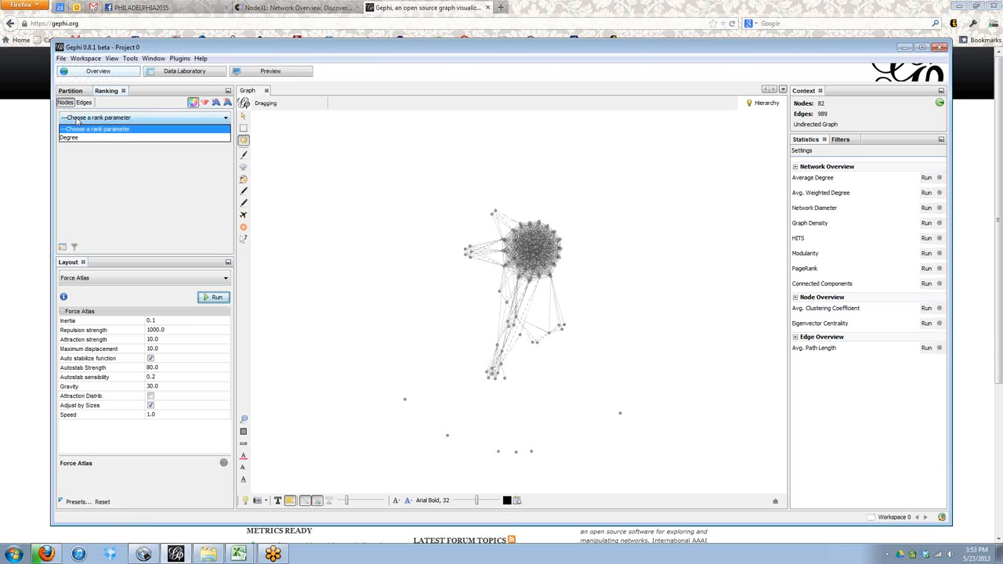
left_click(204, 104)
left_click(205, 103)
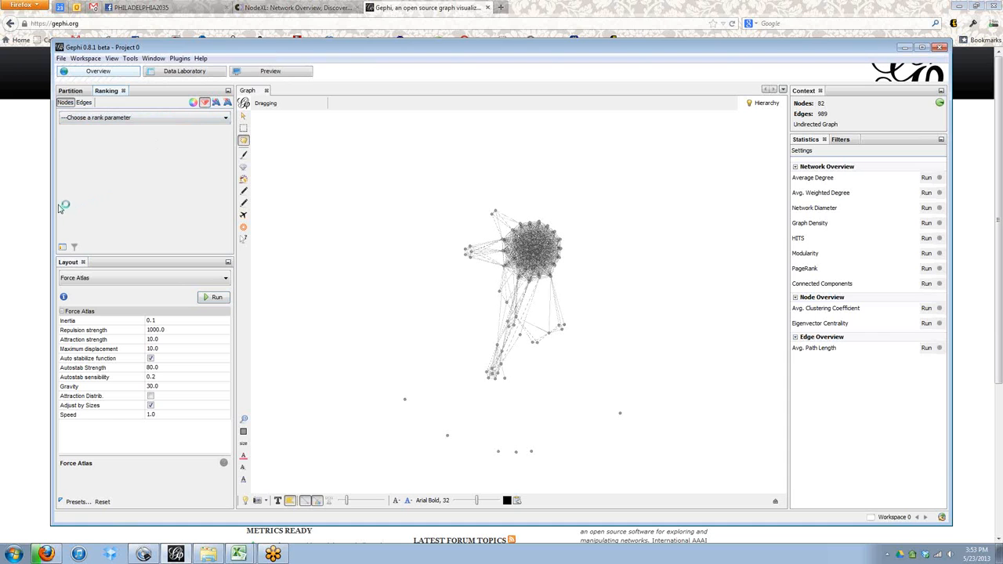
left_click(116, 119)
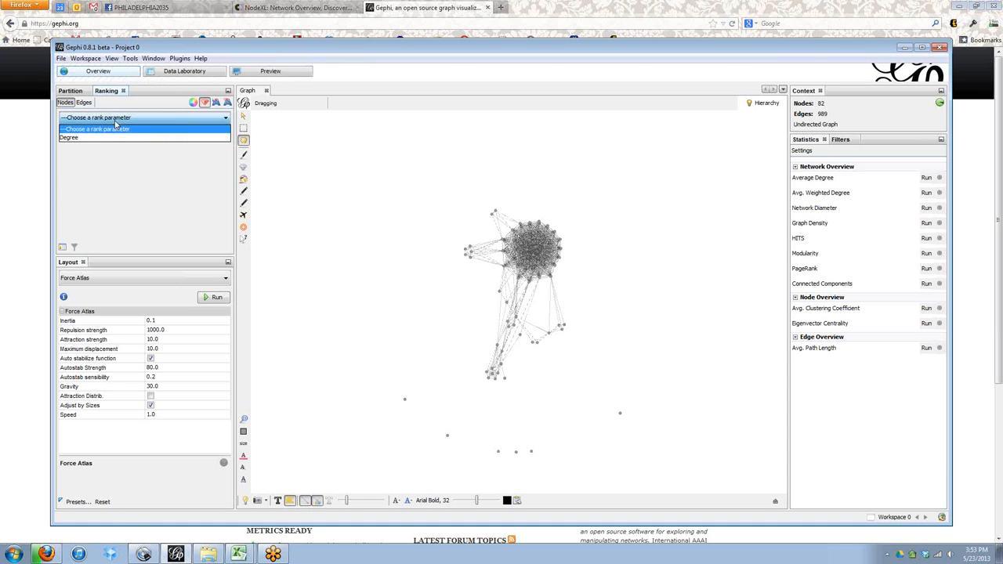
left_click(149, 135)
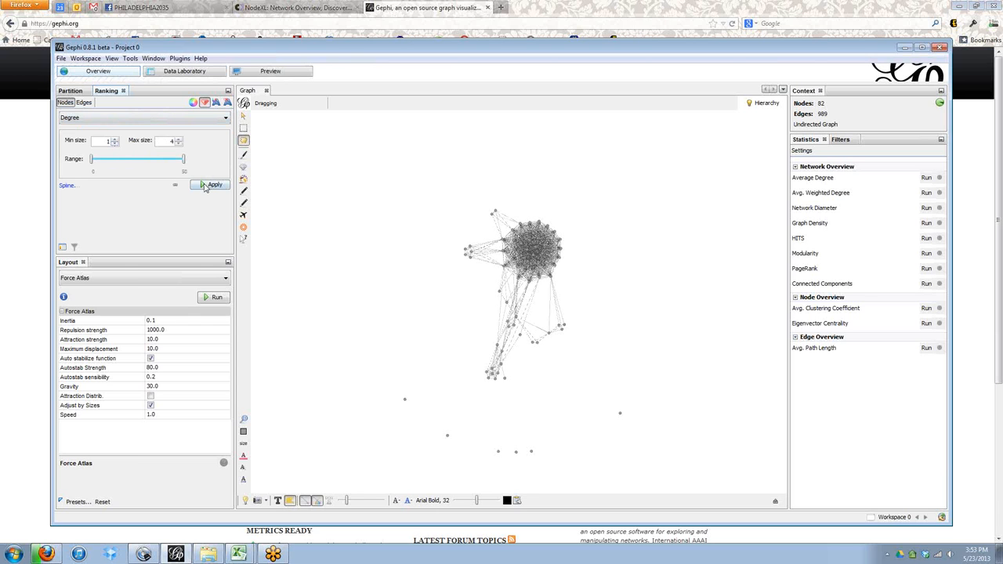
left_click(211, 186)
Set the maximum node size to 25 and reapply the Degree ranking.
left_click(168, 141)
left_click(219, 188)
double_click(165, 141)
type("50")
left_click(212, 185)
double_click(171, 142)
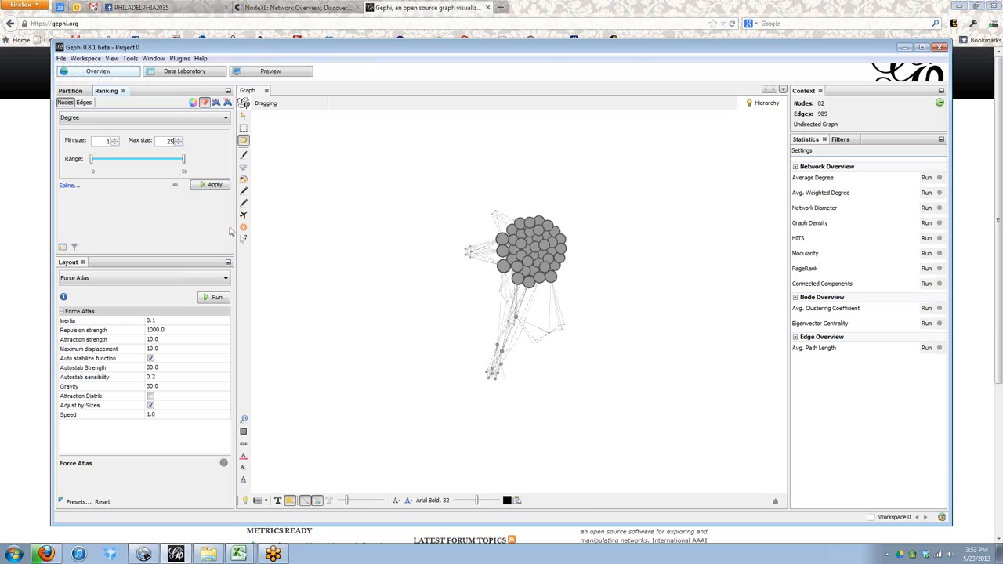
left_click(213, 185)
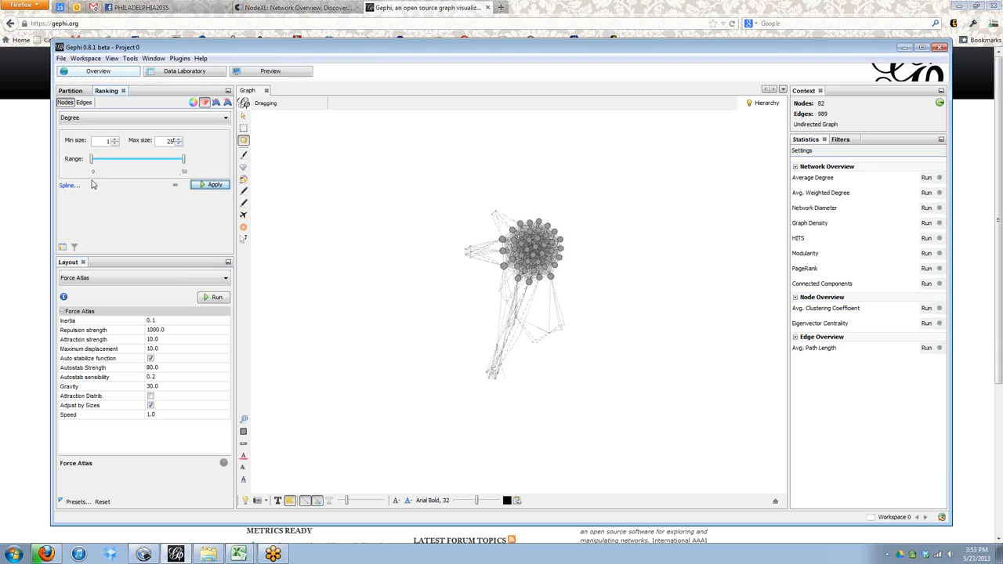
Set the minimum node size to 5 and reapply the ranking.
double_click(112, 142)
type("5")
left_click(205, 185)
Run the Modularity statistic with default settings and review its report before closing it.
left_click(847, 143)
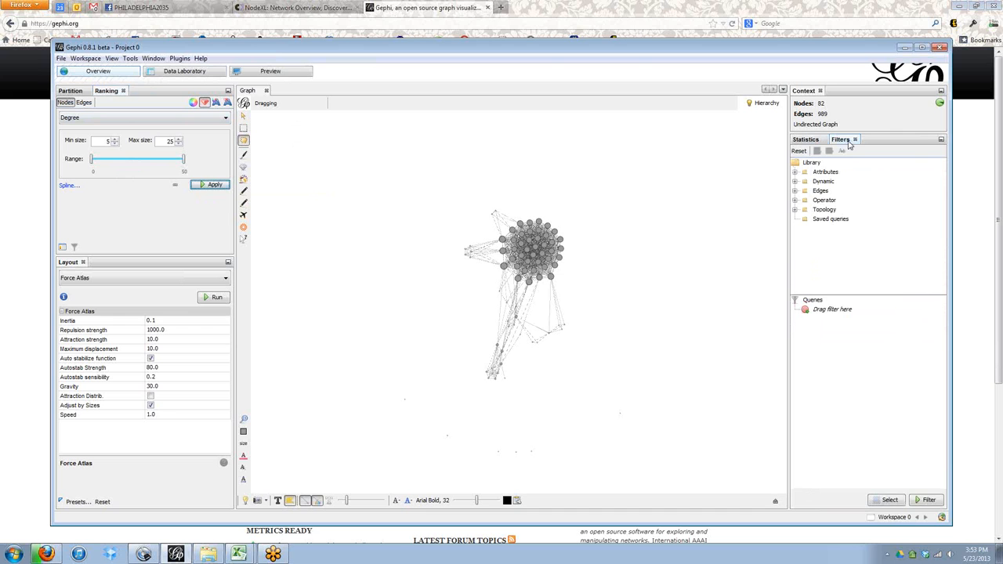
left_click(817, 141)
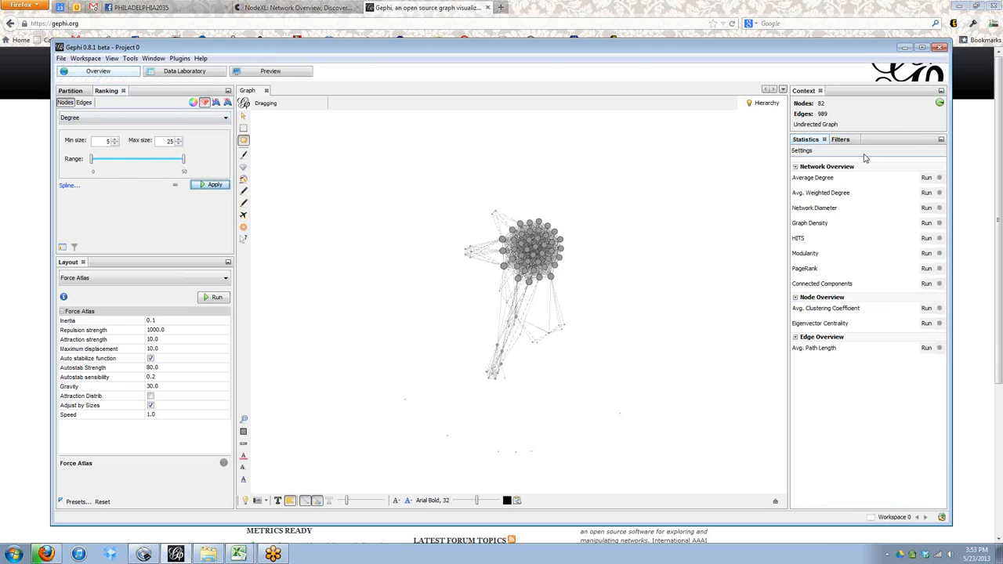
left_click(926, 253)
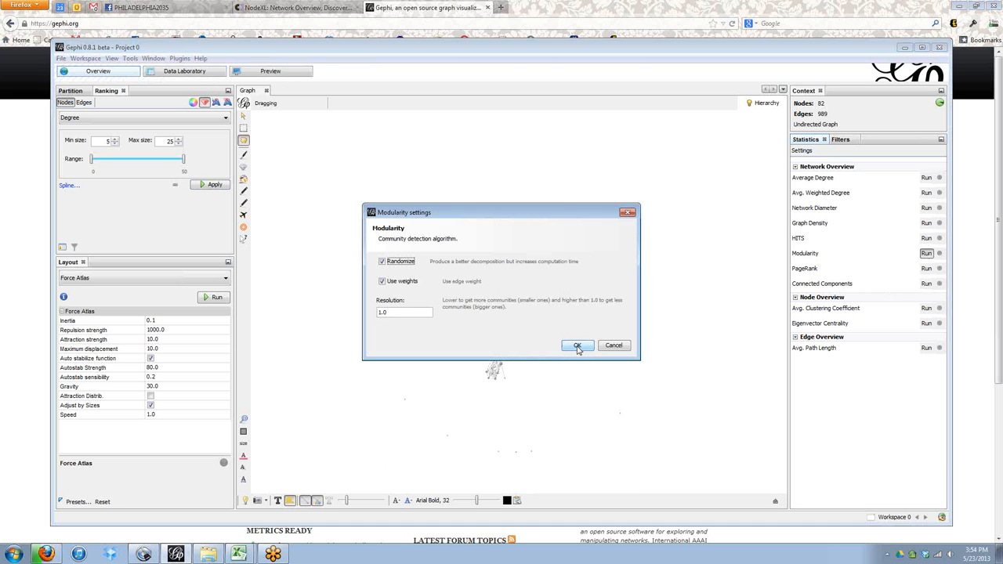
left_click(577, 346)
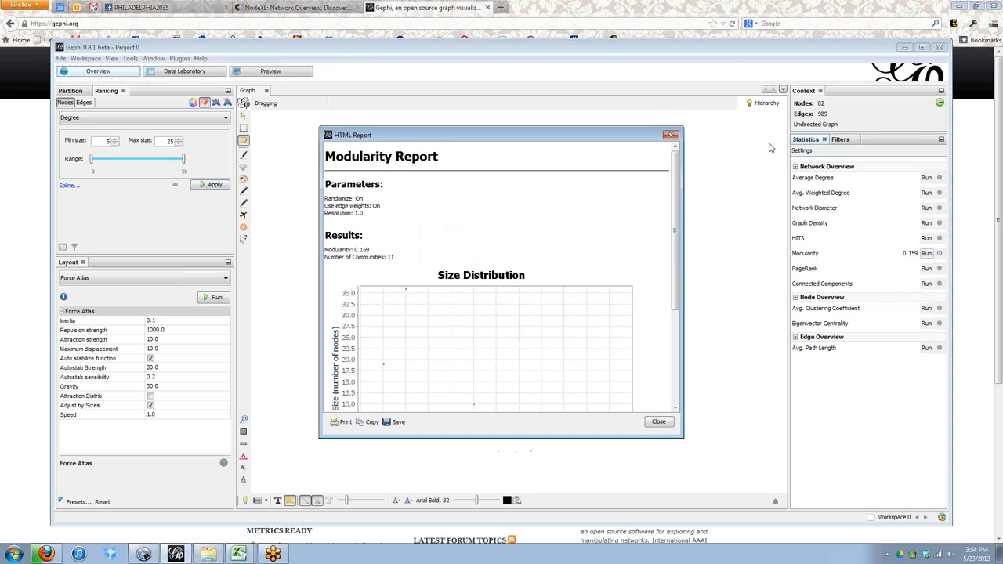
left_click_drag(676, 190, 391, 200)
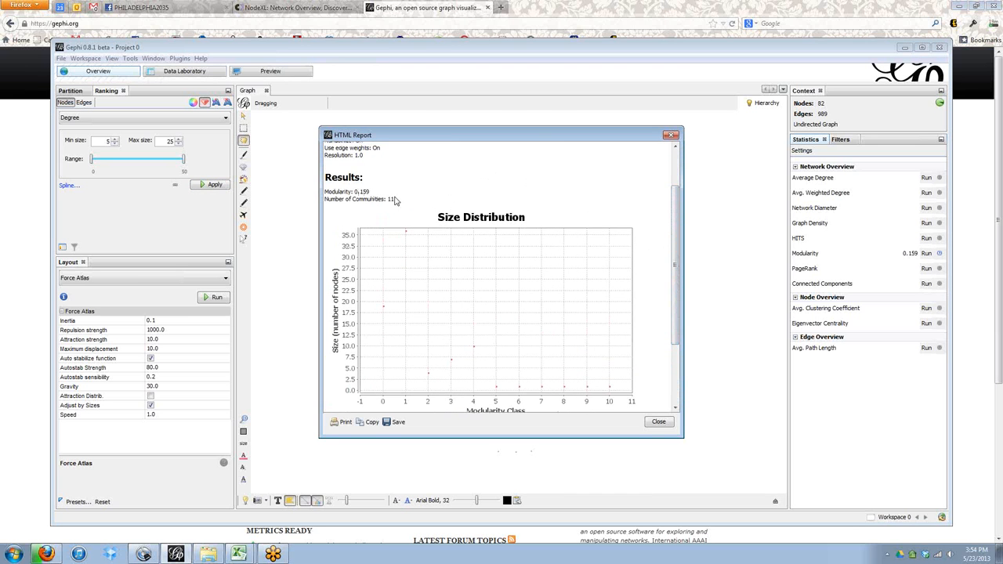
left_click_drag(675, 212, 654, 282)
left_click(670, 135)
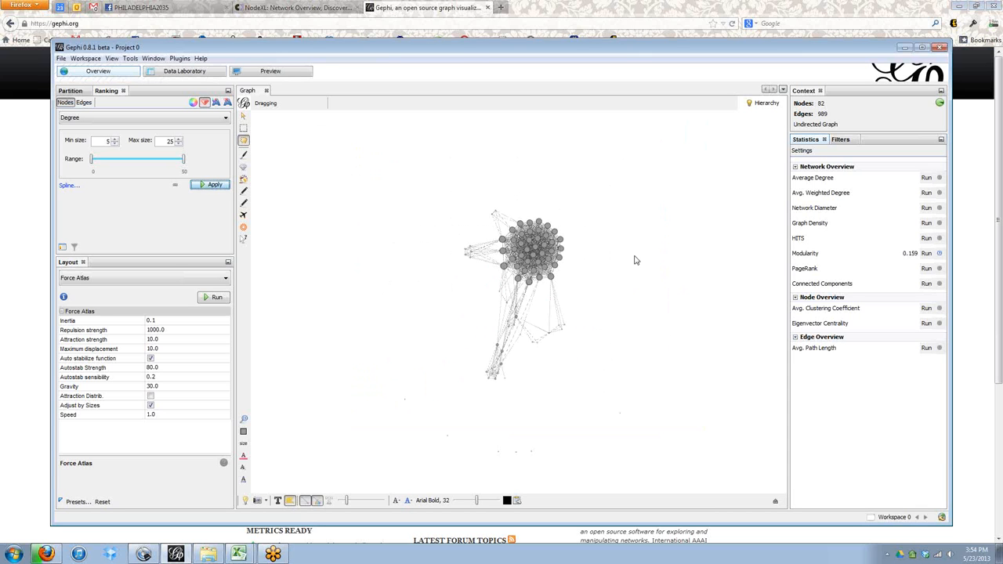
Color the nodes by Modularity Class partition and apply it.
left_click(850, 140)
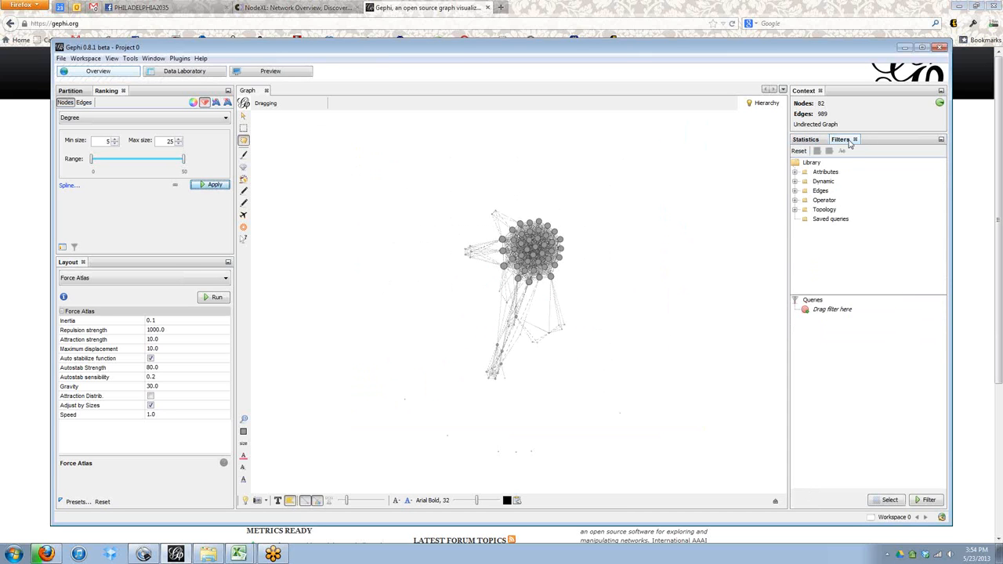
left_click(795, 181)
left_click(79, 91)
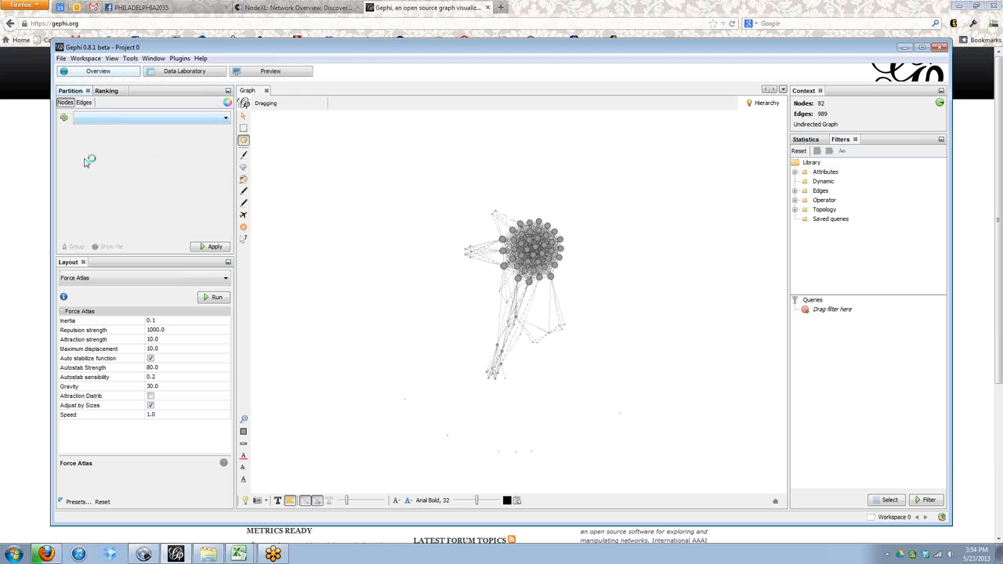
left_click(64, 118)
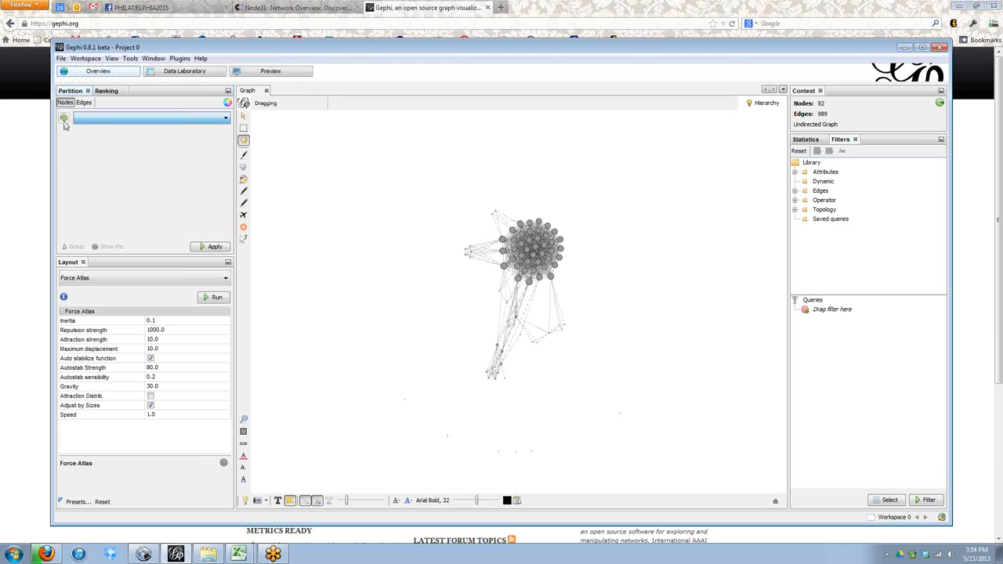
left_click(95, 121)
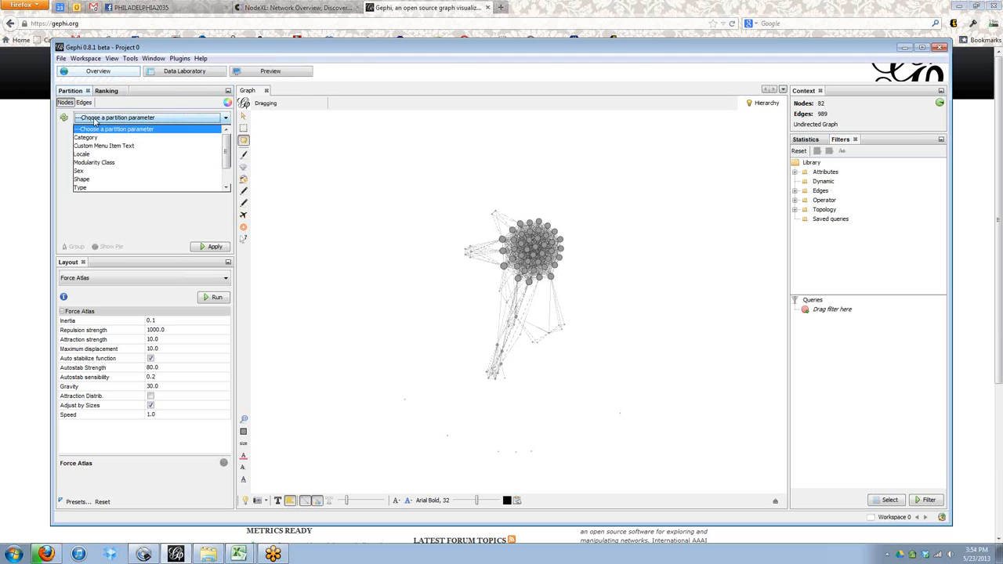
left_click(97, 162)
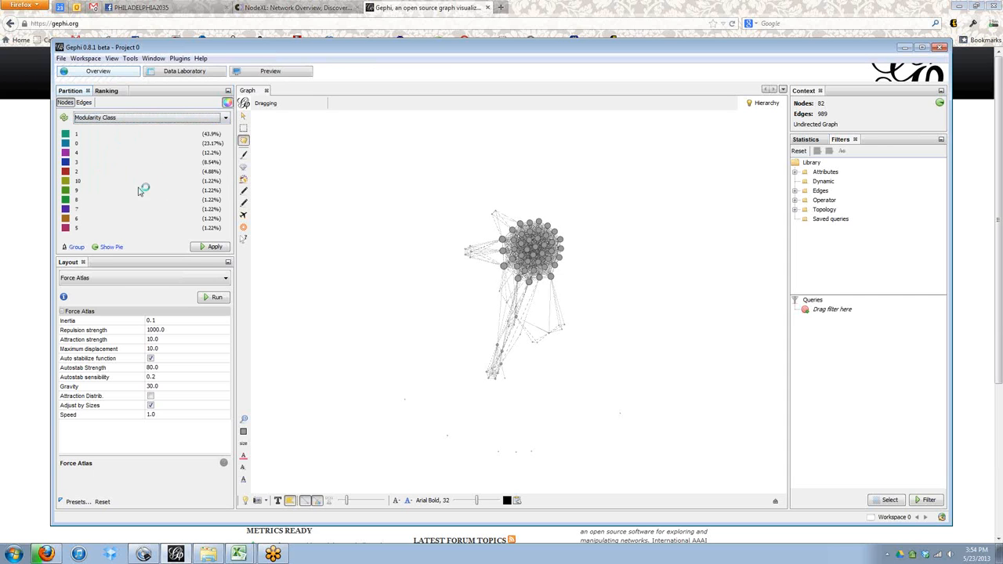
left_click(212, 246)
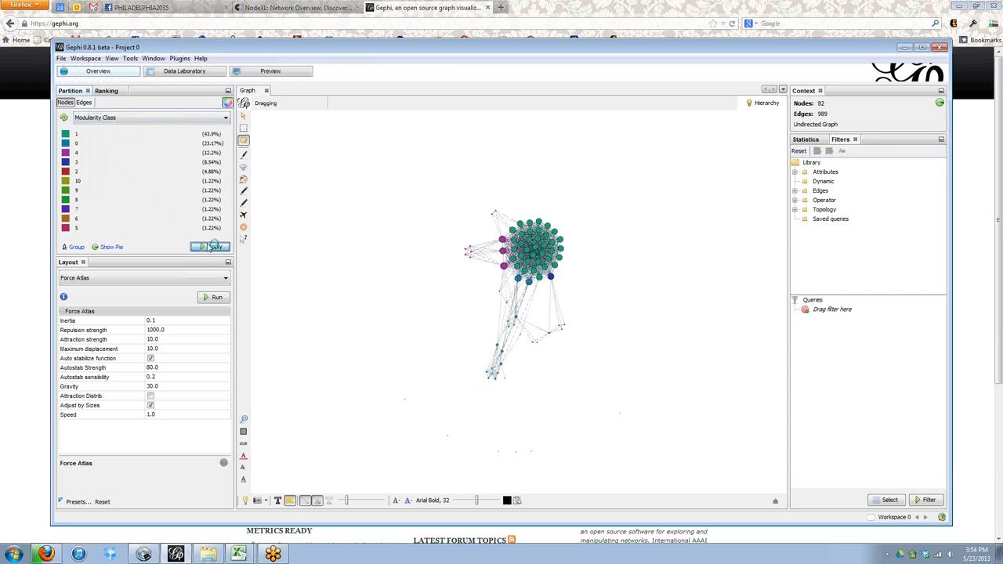
Open the Preview, refresh the rendering and zoom in on the network.
left_click(276, 72)
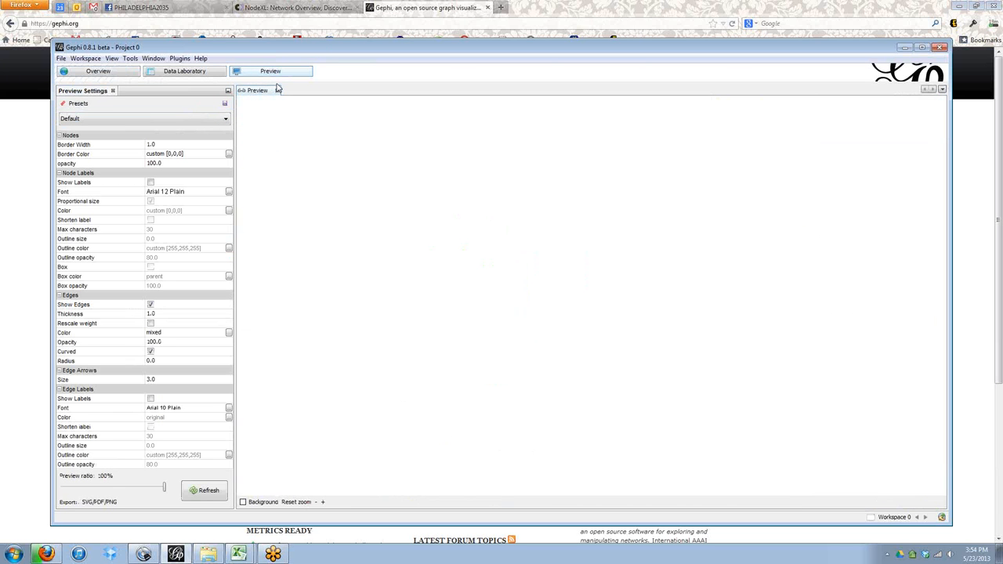
left_click(200, 490)
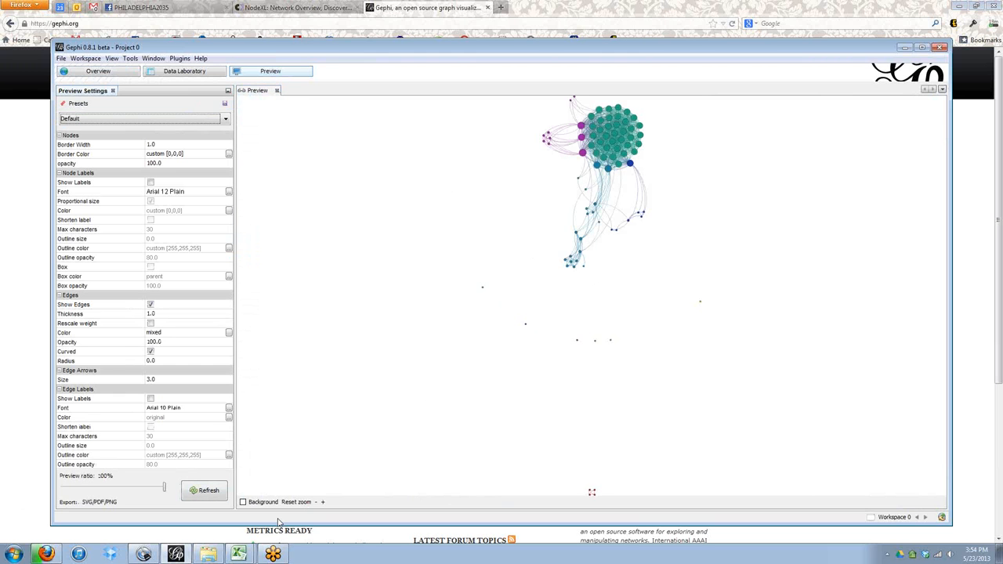
left_click(322, 501)
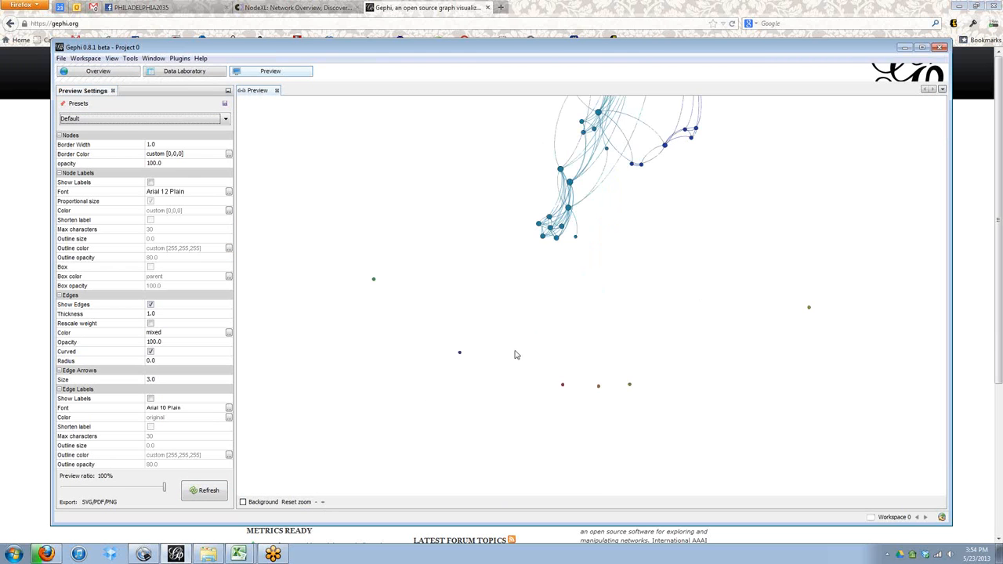
left_click_drag(627, 147, 558, 318)
left_click_drag(572, 223, 571, 271)
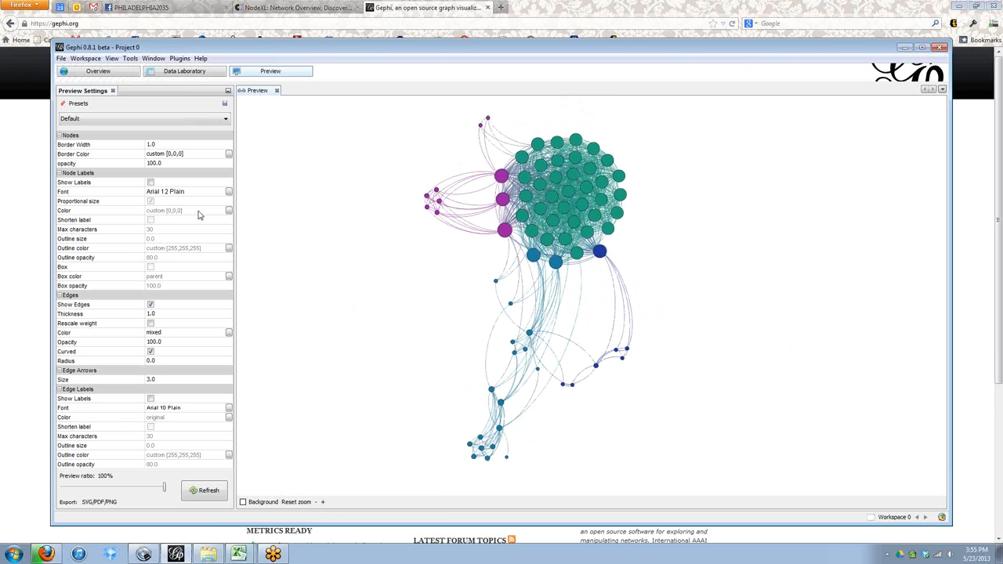
Turn on node labels with shortened labels and refresh the preview.
left_click(151, 183)
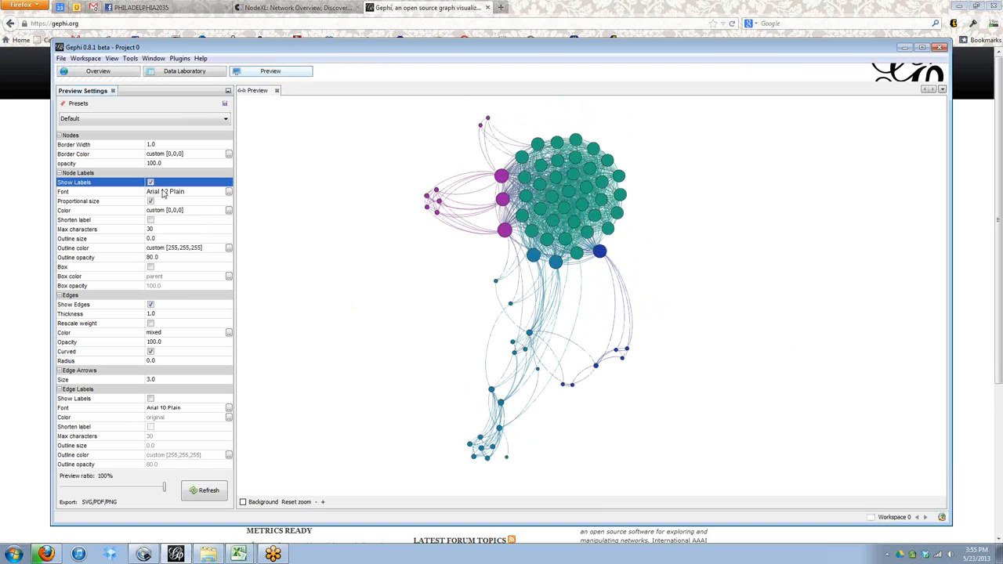
left_click(198, 492)
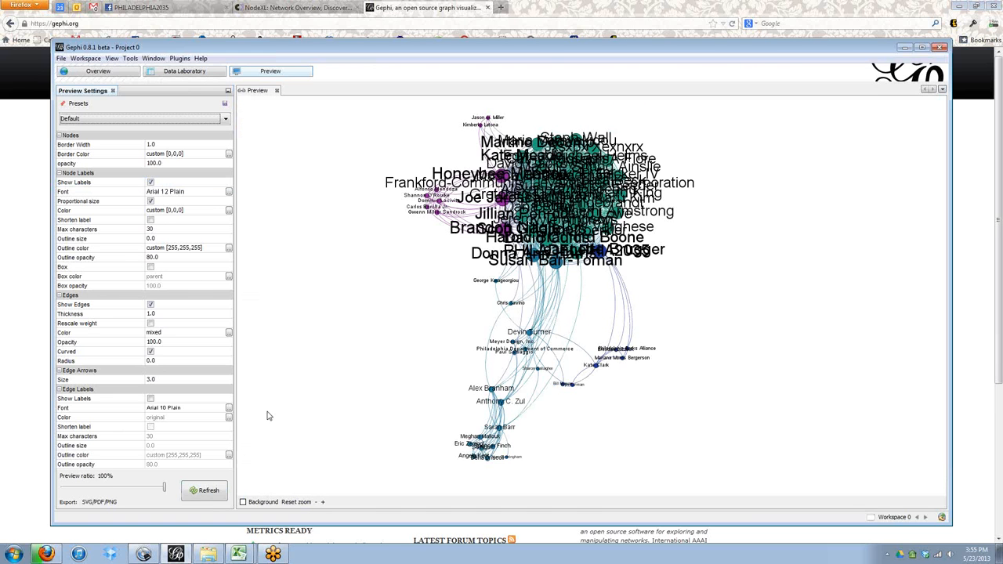
left_click(150, 220)
left_click(191, 492)
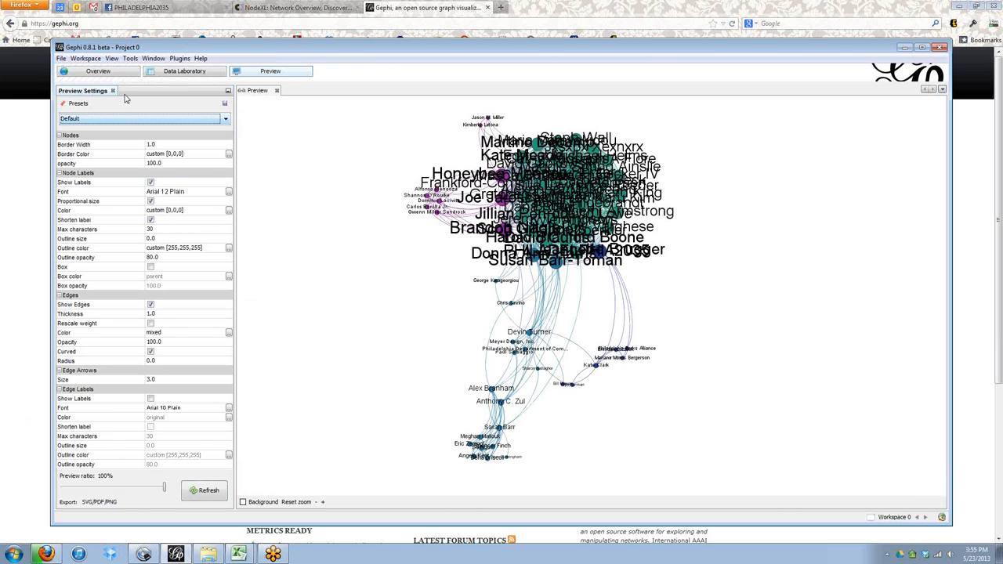
Rerun Force Atlas with repulsion strength 2000 and stop it.
left_click(98, 71)
left_click(156, 329)
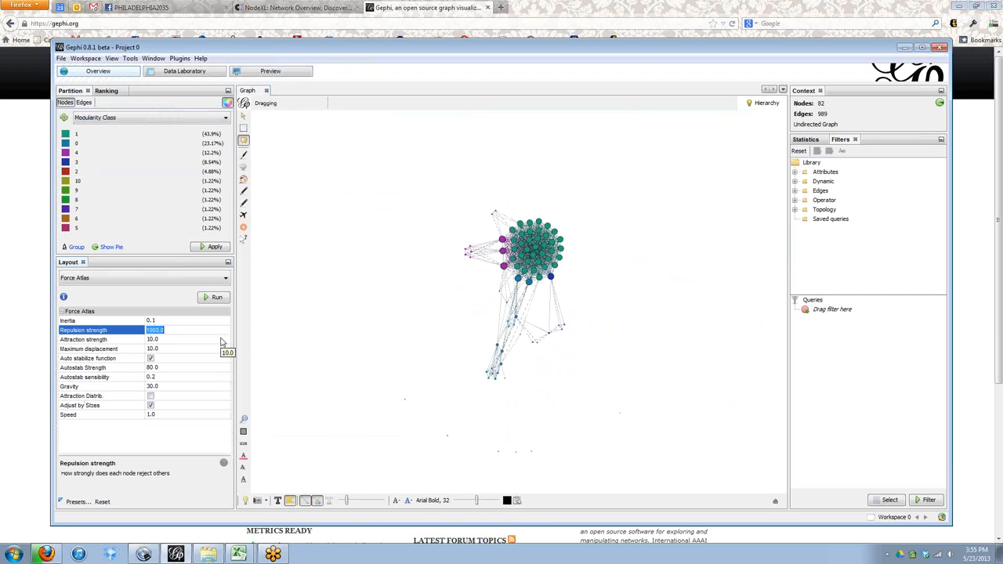
type("2")
left_click(213, 297)
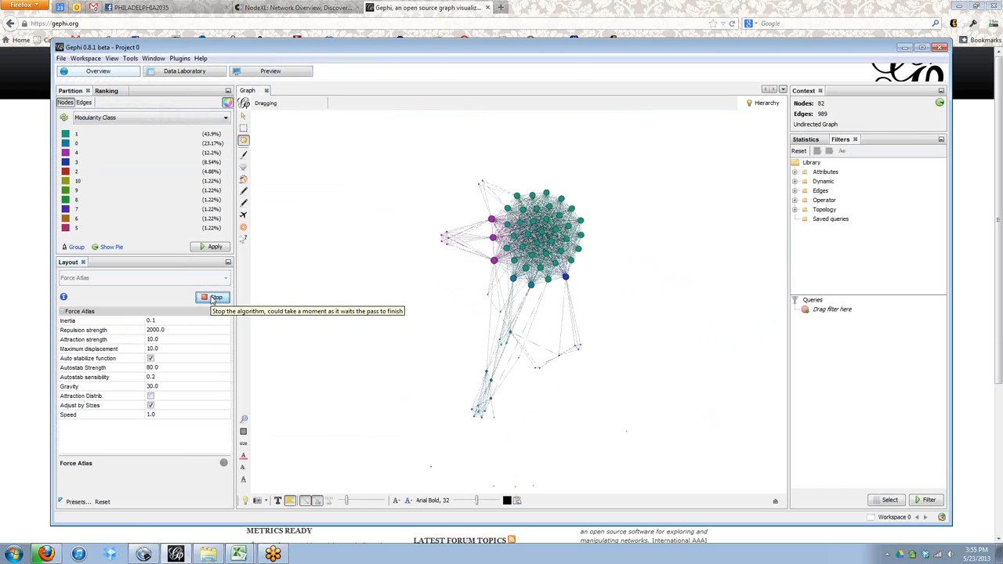
left_click(212, 298)
Refresh the preview with the new layout.
left_click(286, 72)
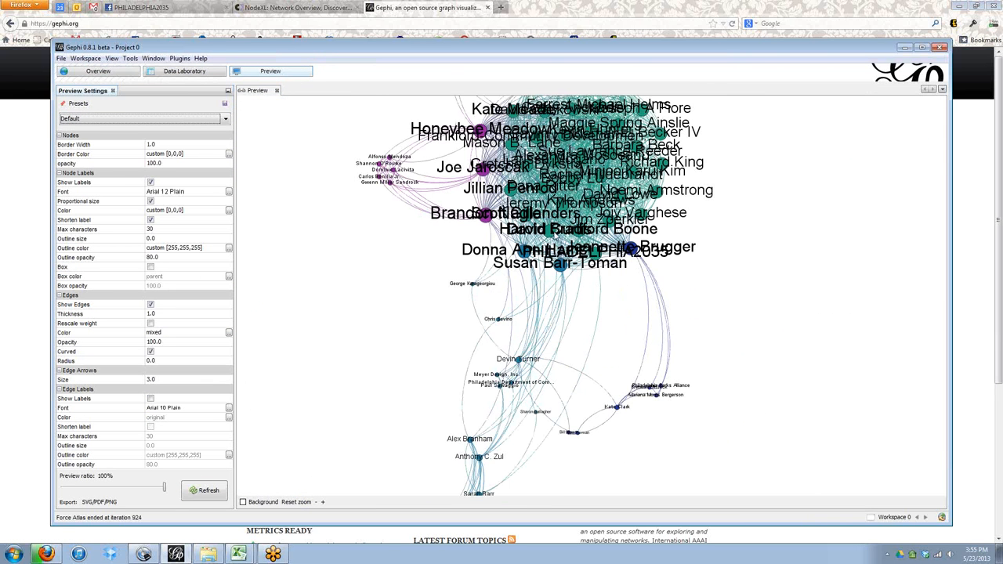
left_click(205, 490)
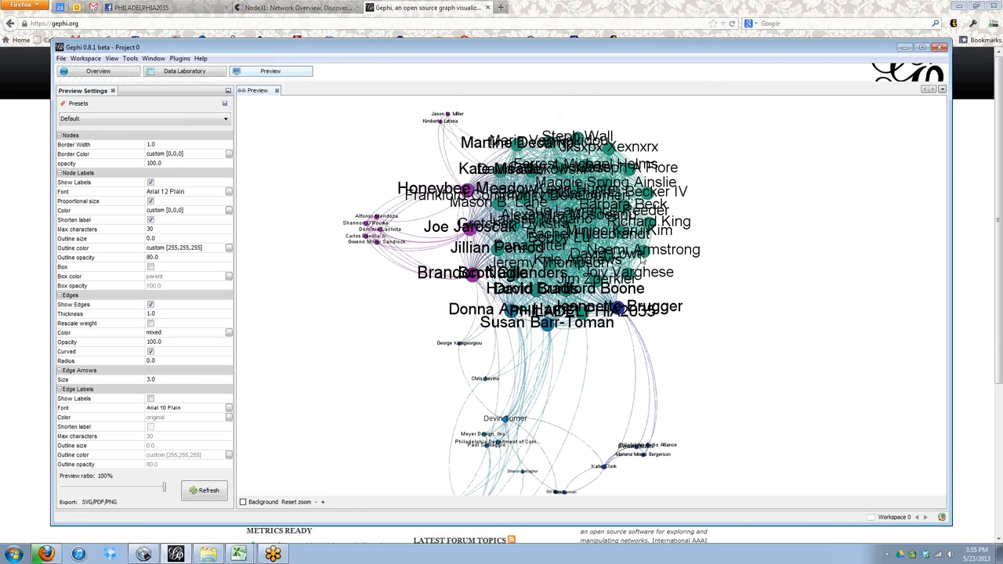
left_click_drag(364, 245, 396, 239)
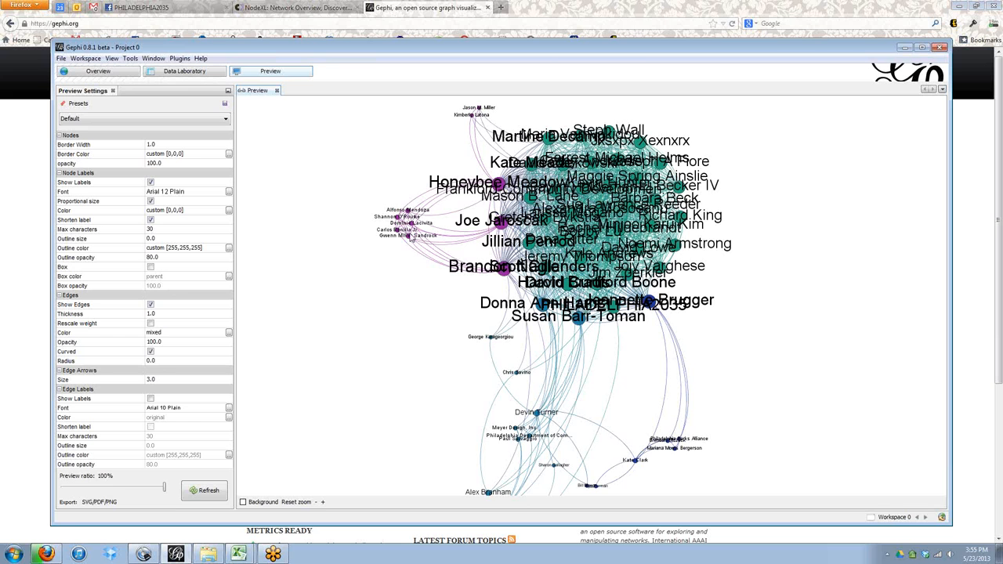
Export the preview as a PDF file to the Desktop.
left_click(99, 503)
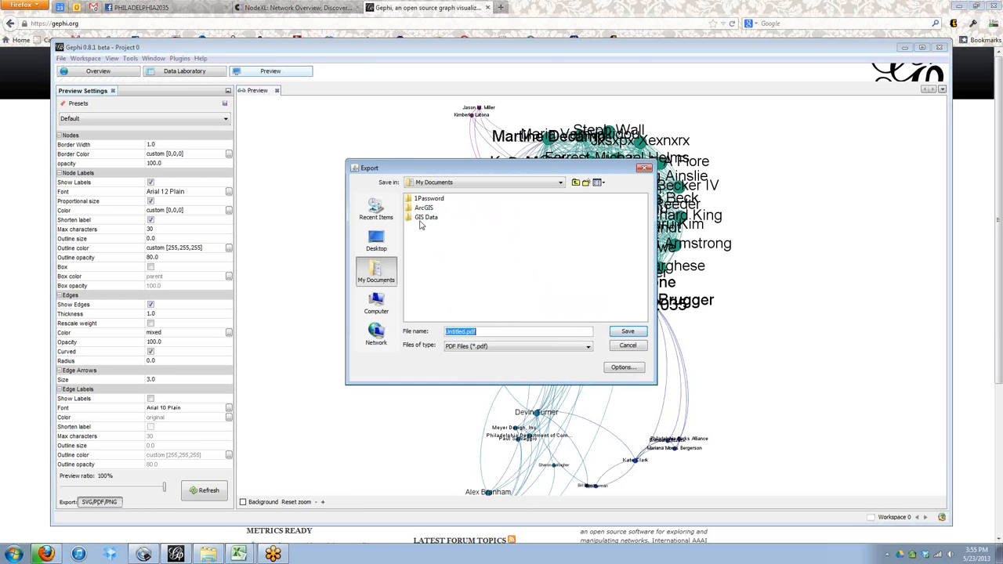
left_click(376, 239)
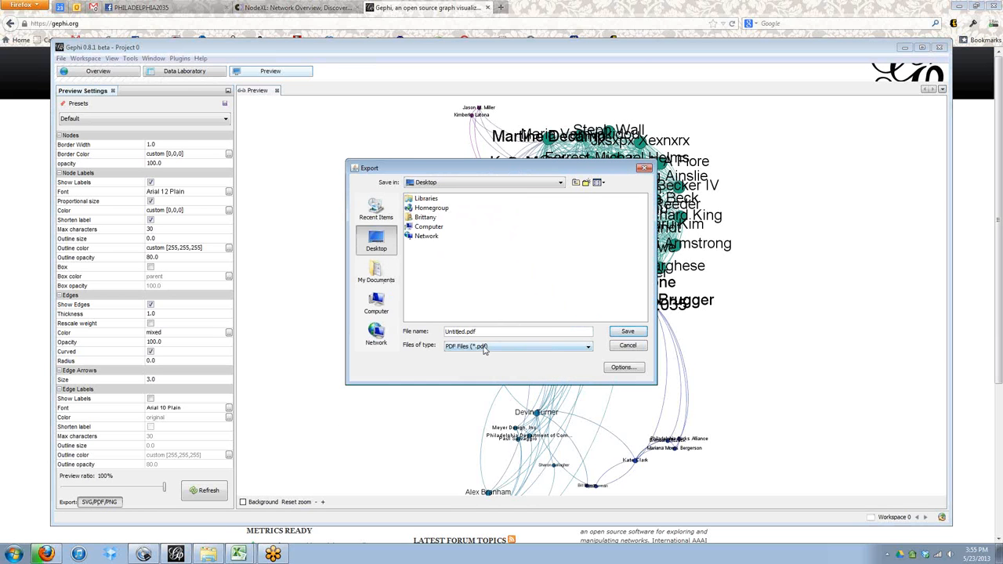
left_click_drag(466, 331, 376, 345)
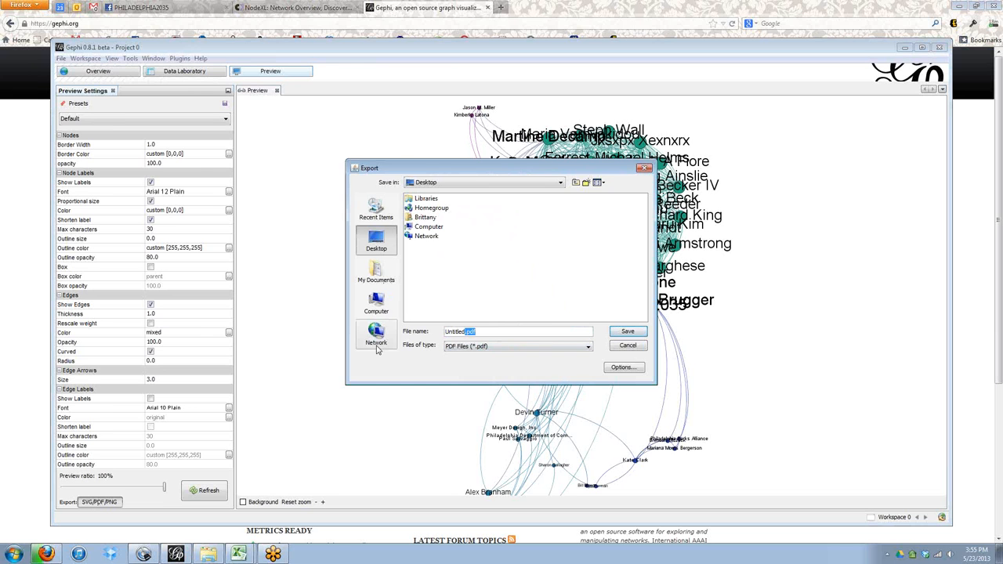
key("BackSpace")
key("BackSpace")
key("BackSpace")
key("BackSpace")
left_click(630, 331)
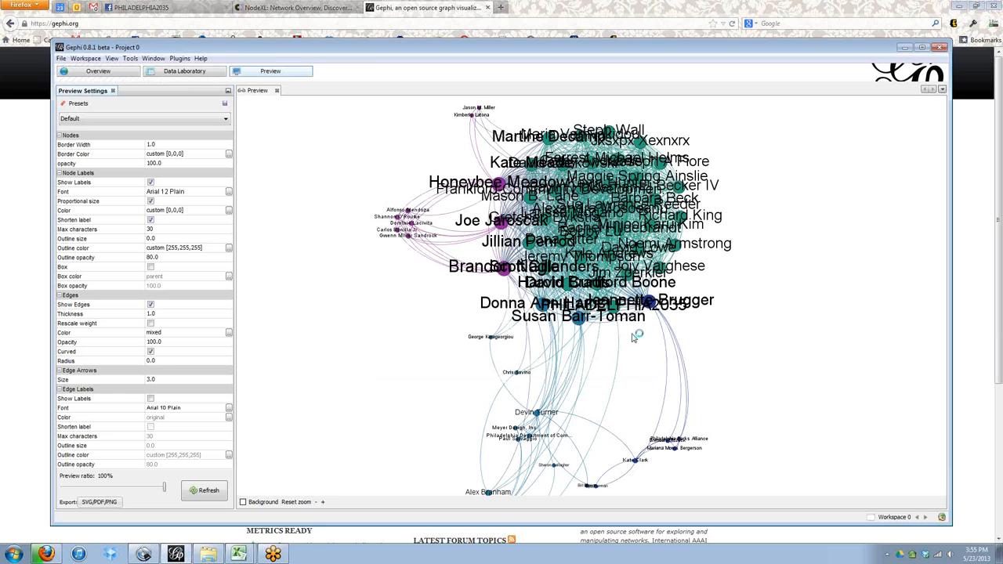